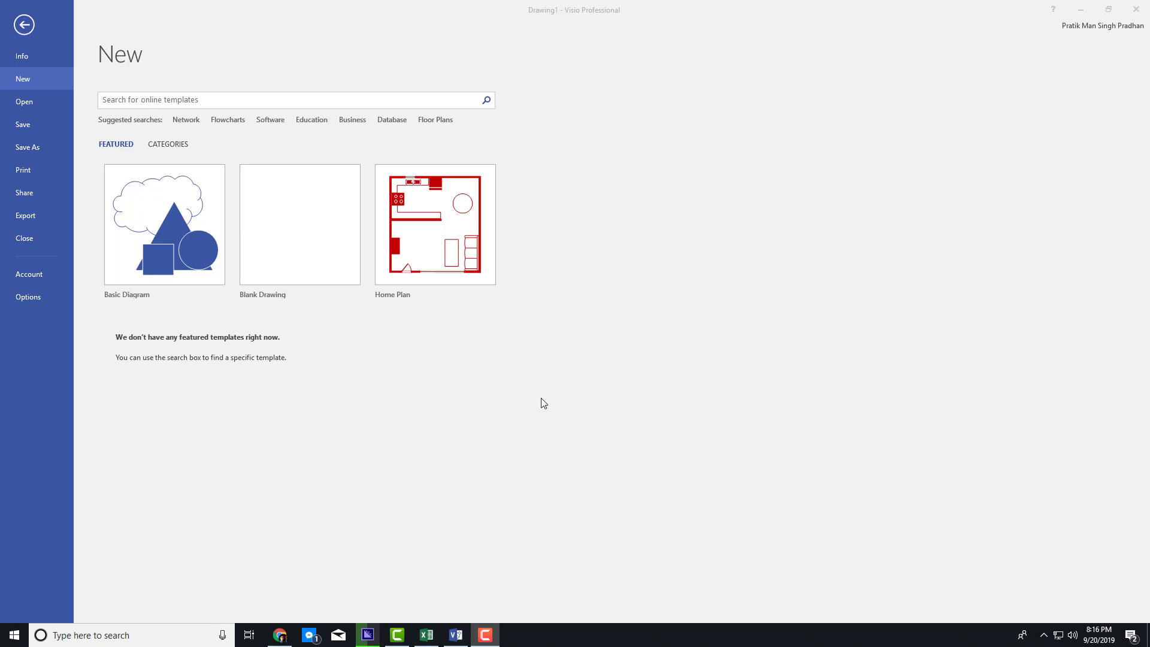
Open the Wireframe Diagram template from the Software and Database category in US units.
click(350, 283)
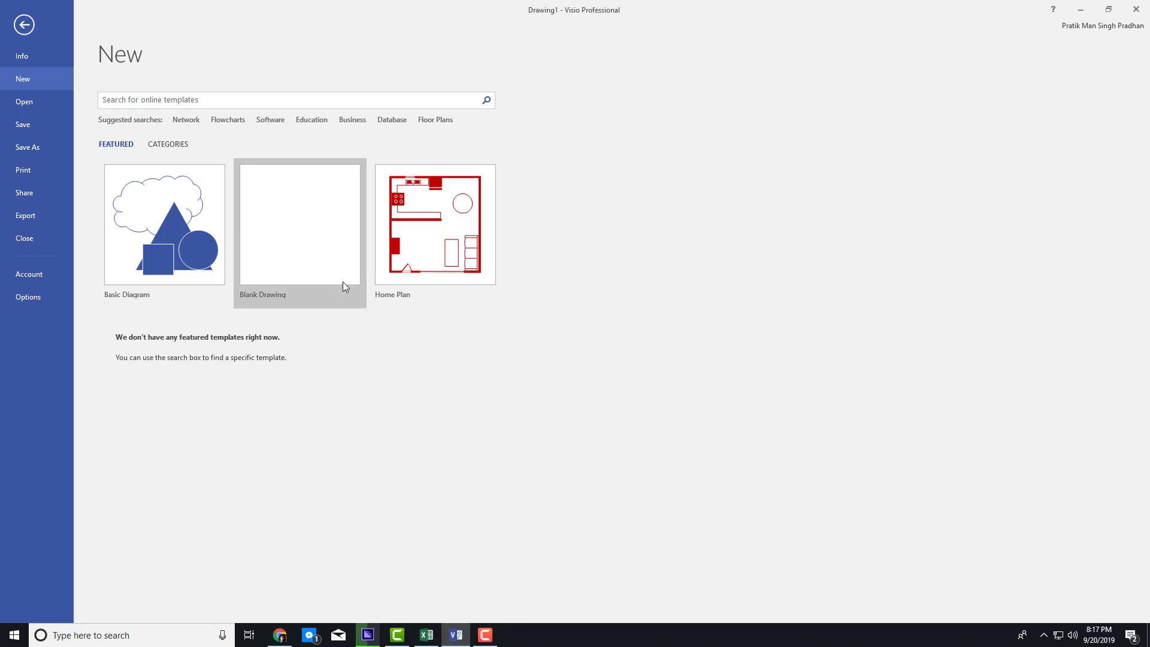
click(161, 143)
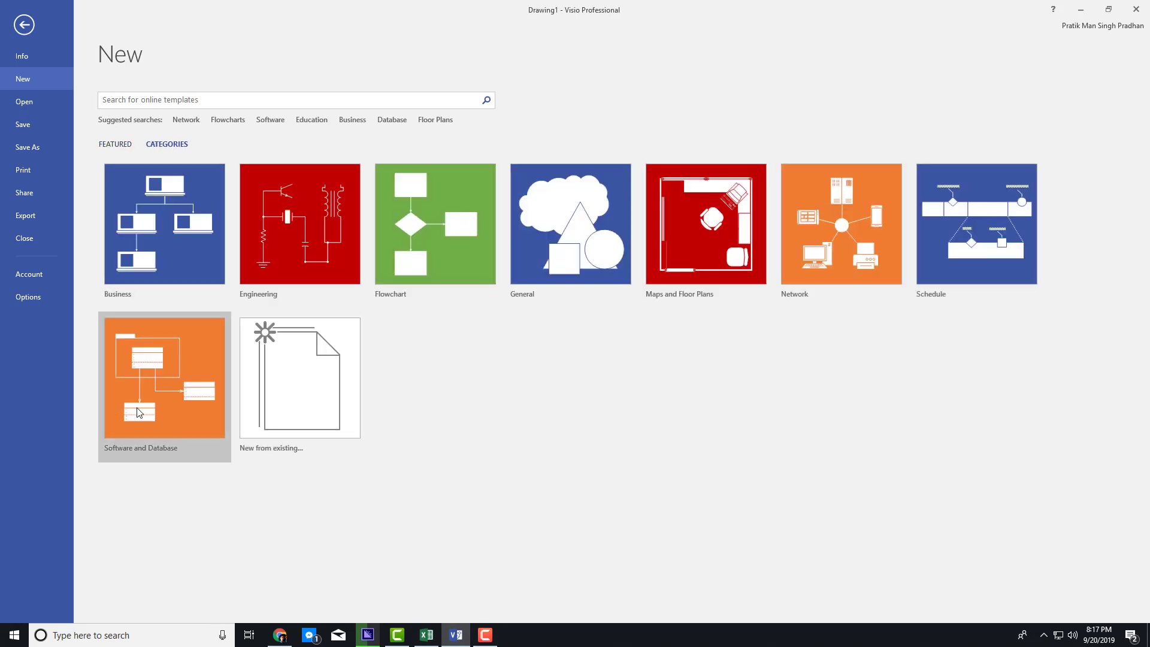
click(132, 429)
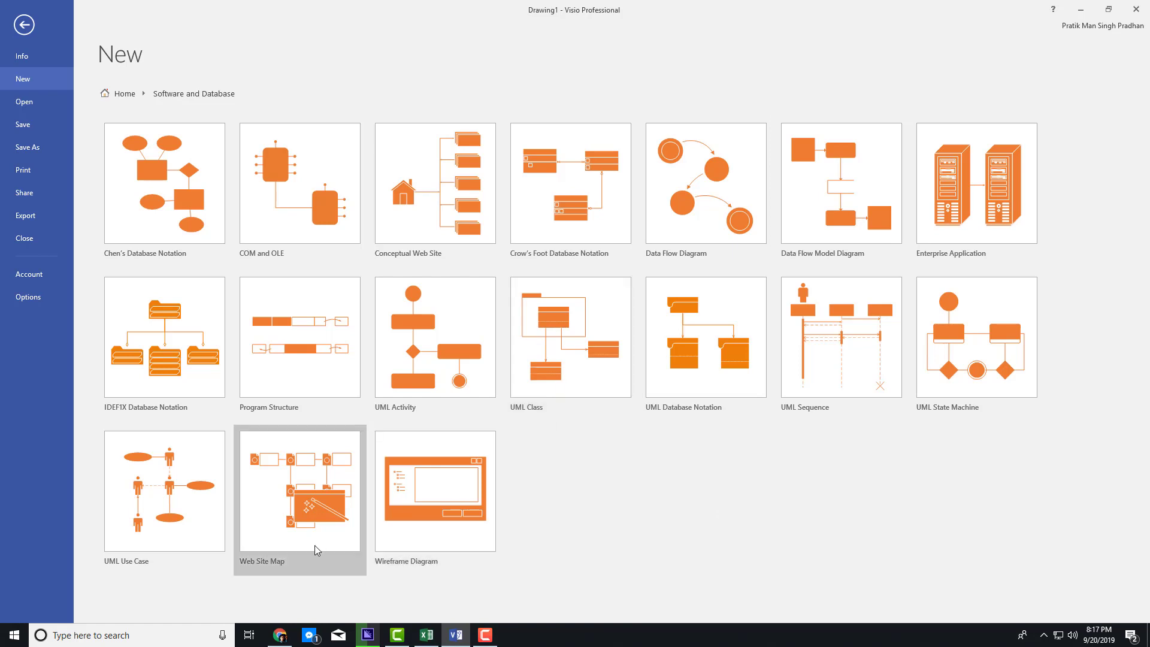
click(429, 557)
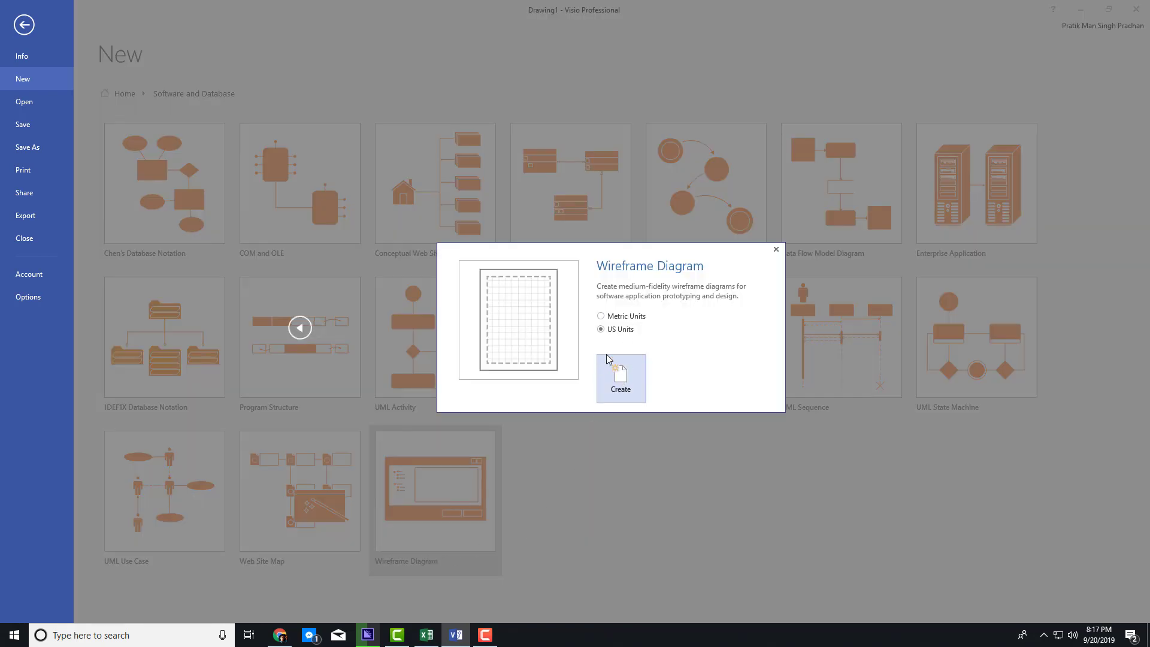
Create a blank Wireframe drawing and set its page orientation to Landscape.
click(620, 384)
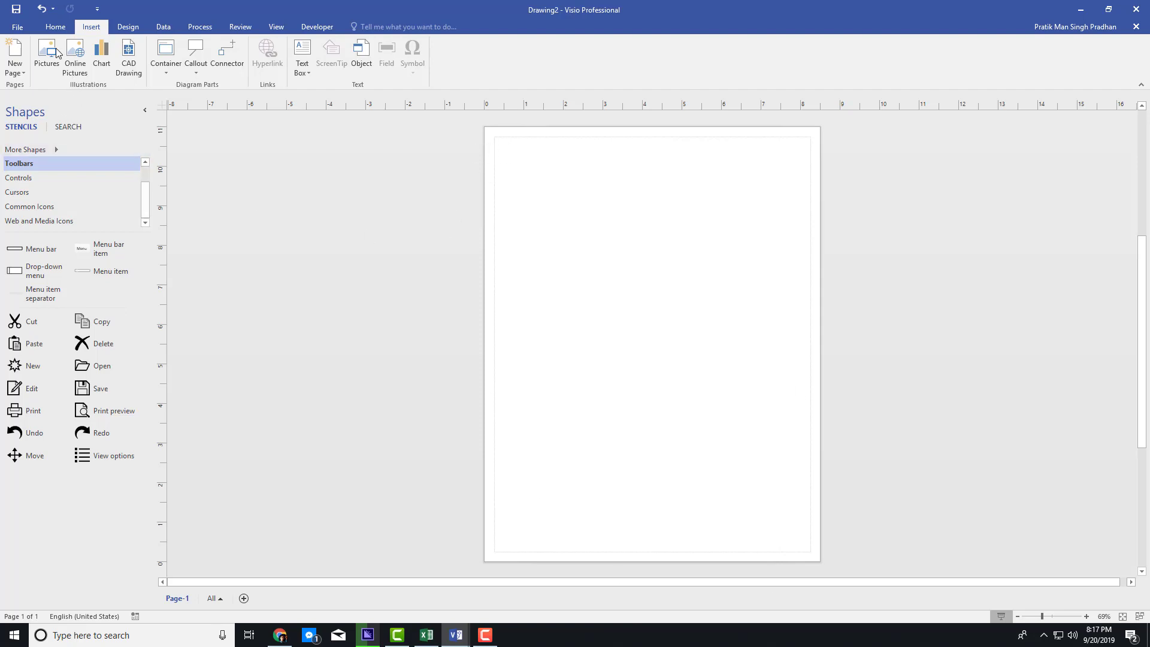
click(54, 27)
click(127, 27)
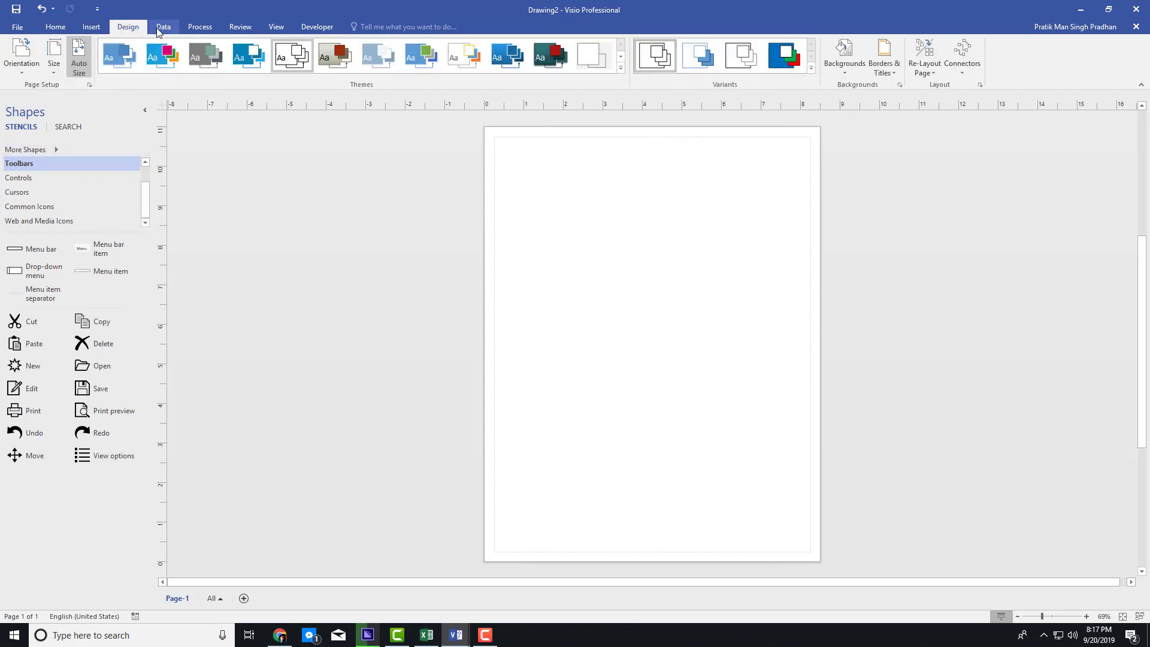
click(21, 63)
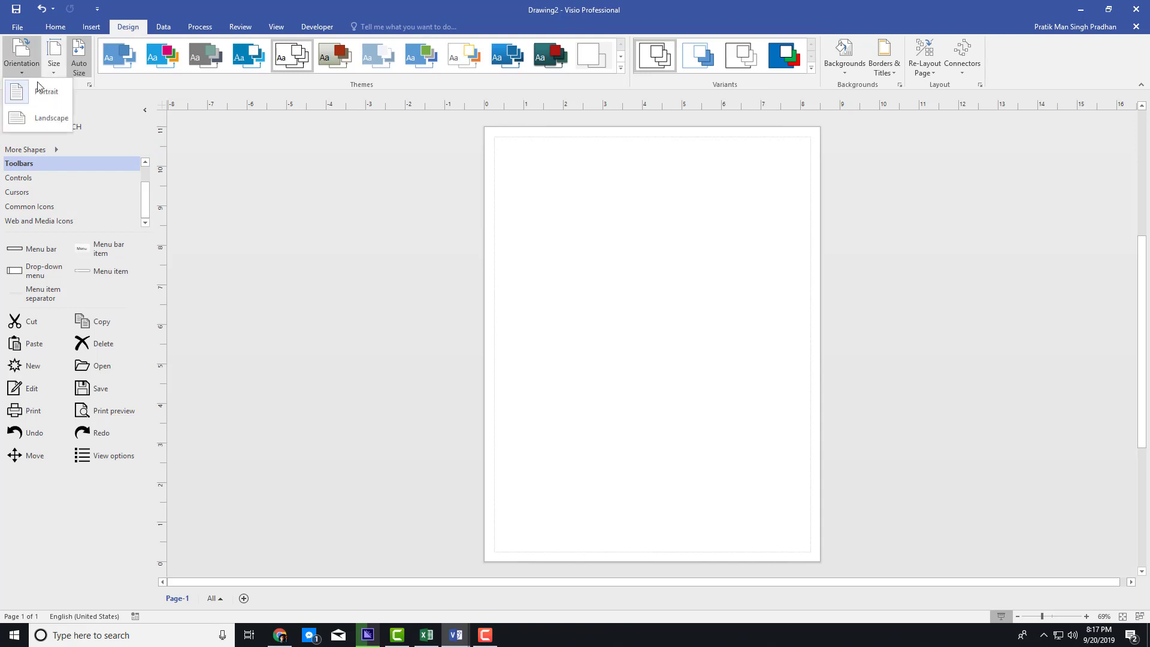
click(51, 117)
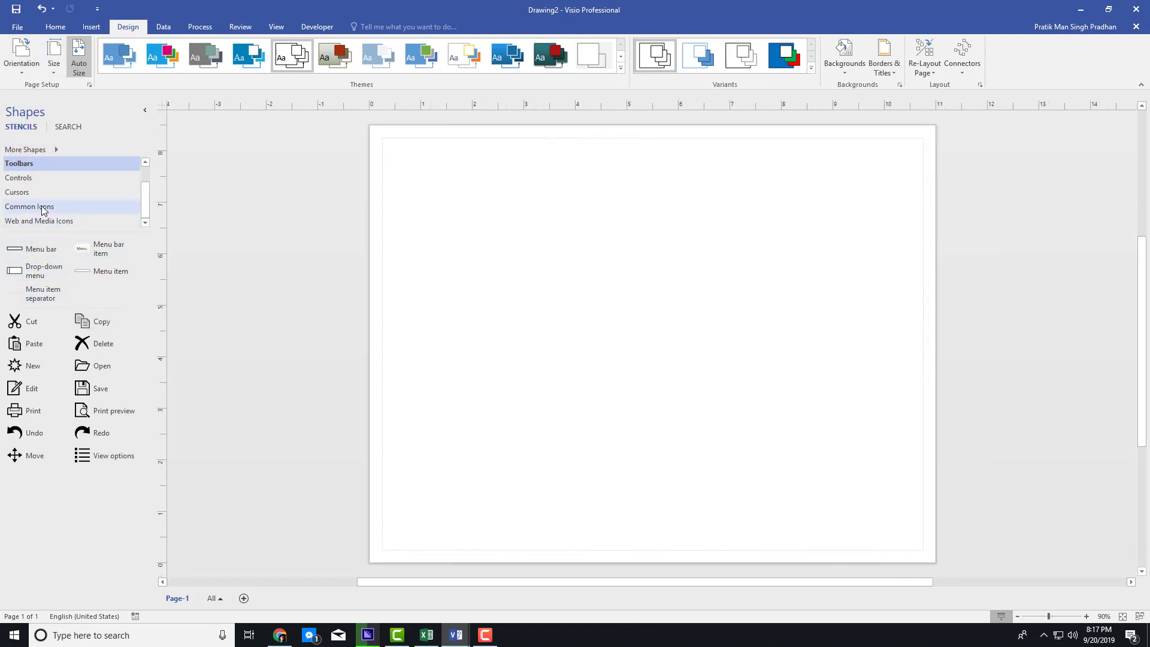
Browse the Controls, Cursors, Common Icons, Web and Media Icons and Toolbars stencils.
click(30, 178)
click(30, 192)
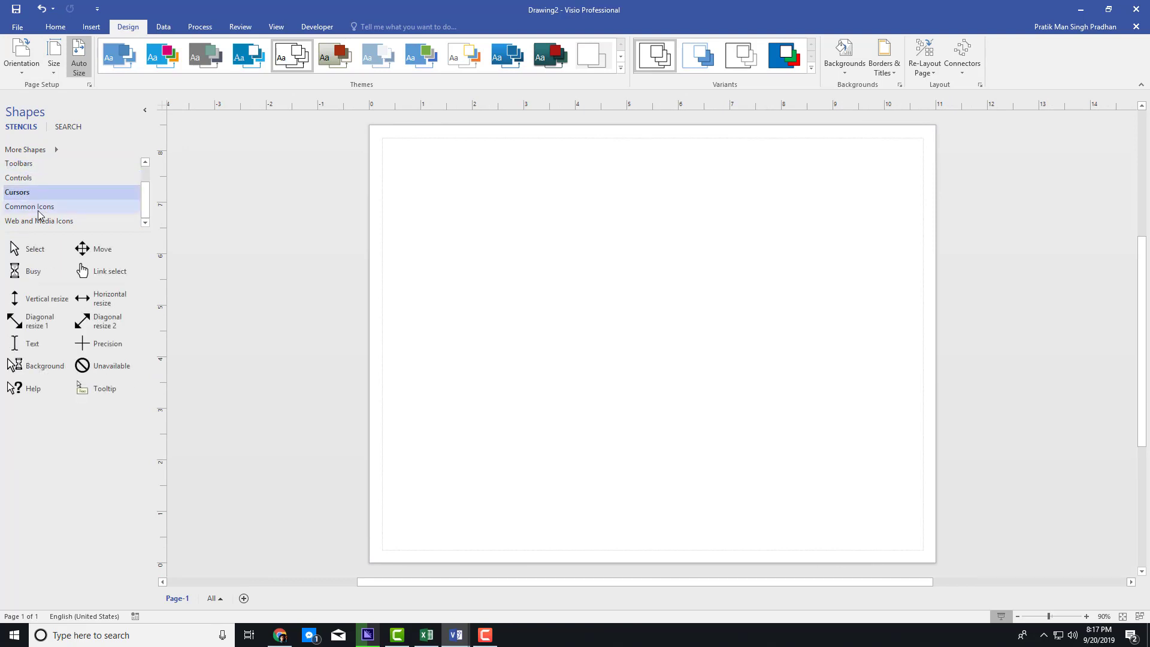
click(36, 207)
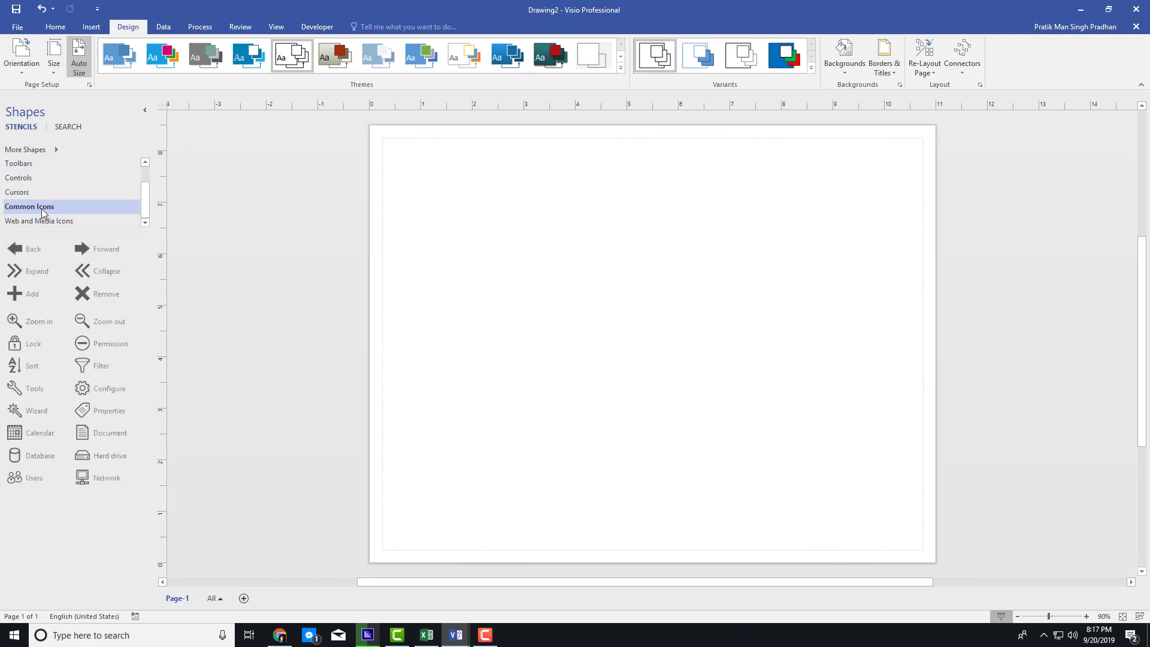
click(42, 219)
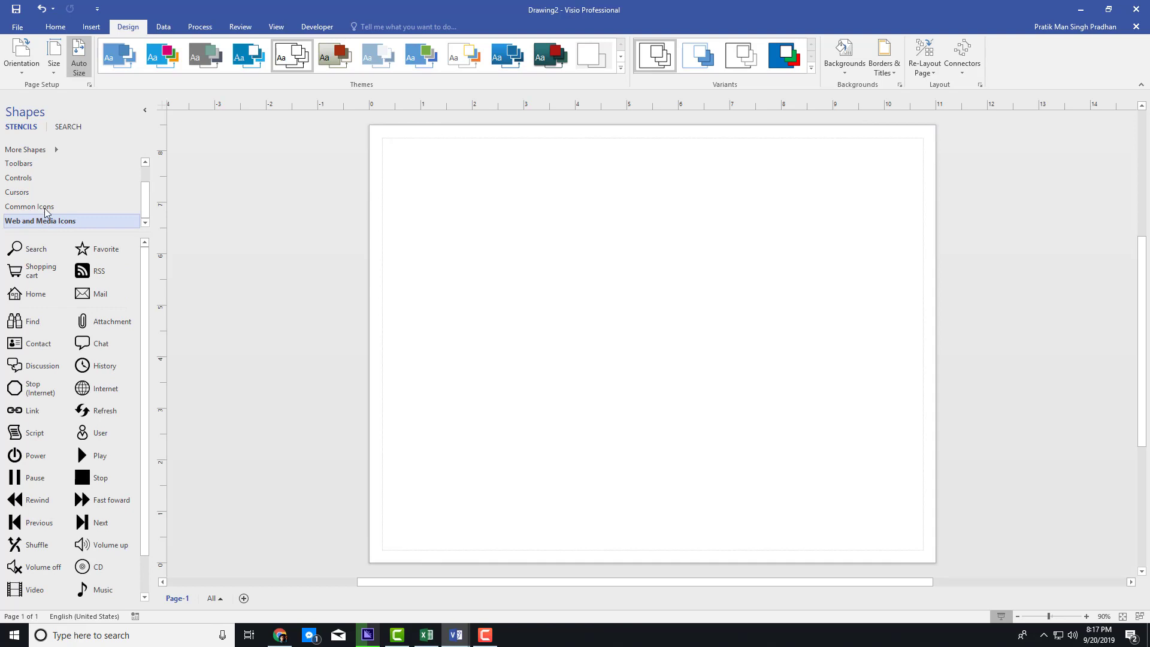
click(33, 163)
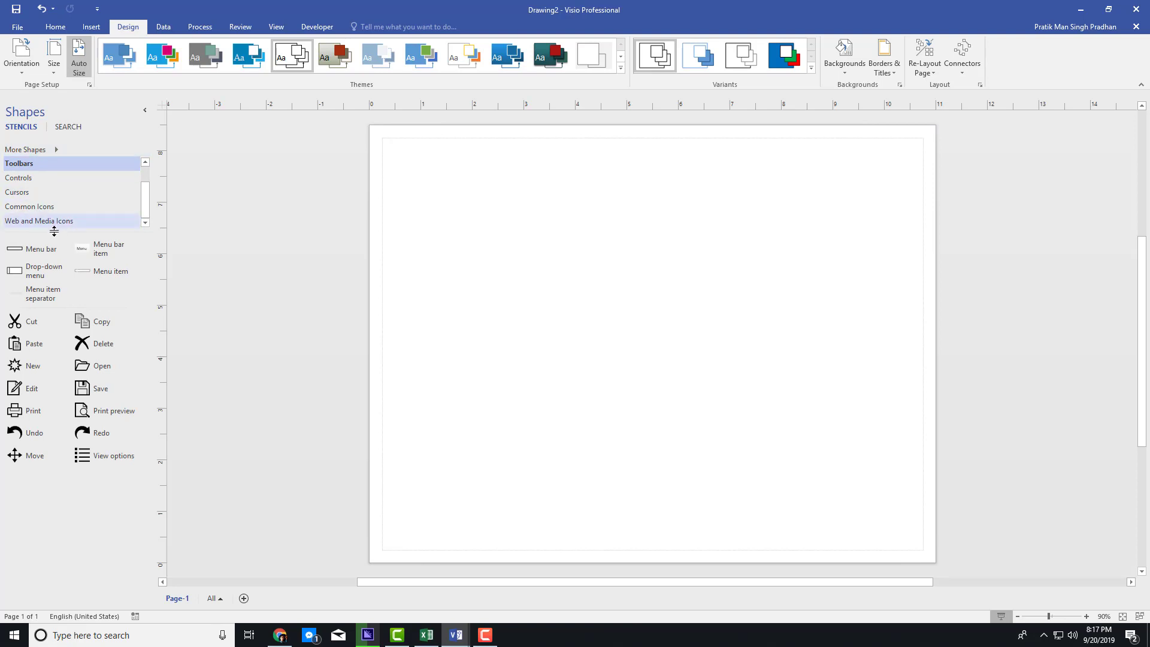
click(37, 181)
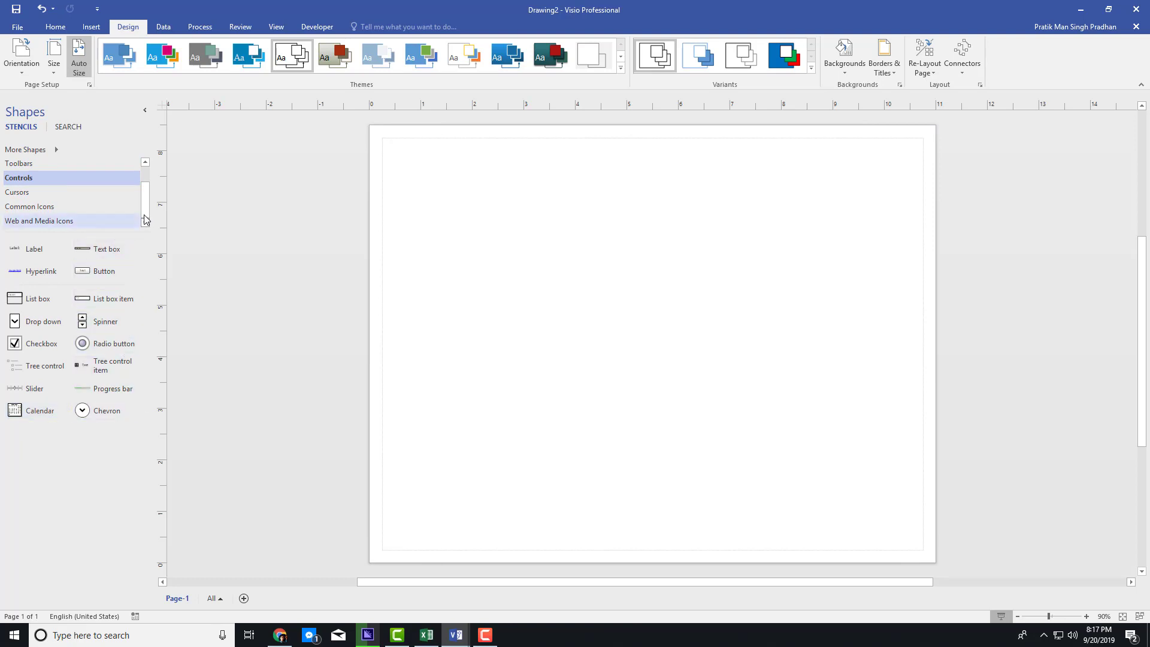
click(60, 191)
click(58, 207)
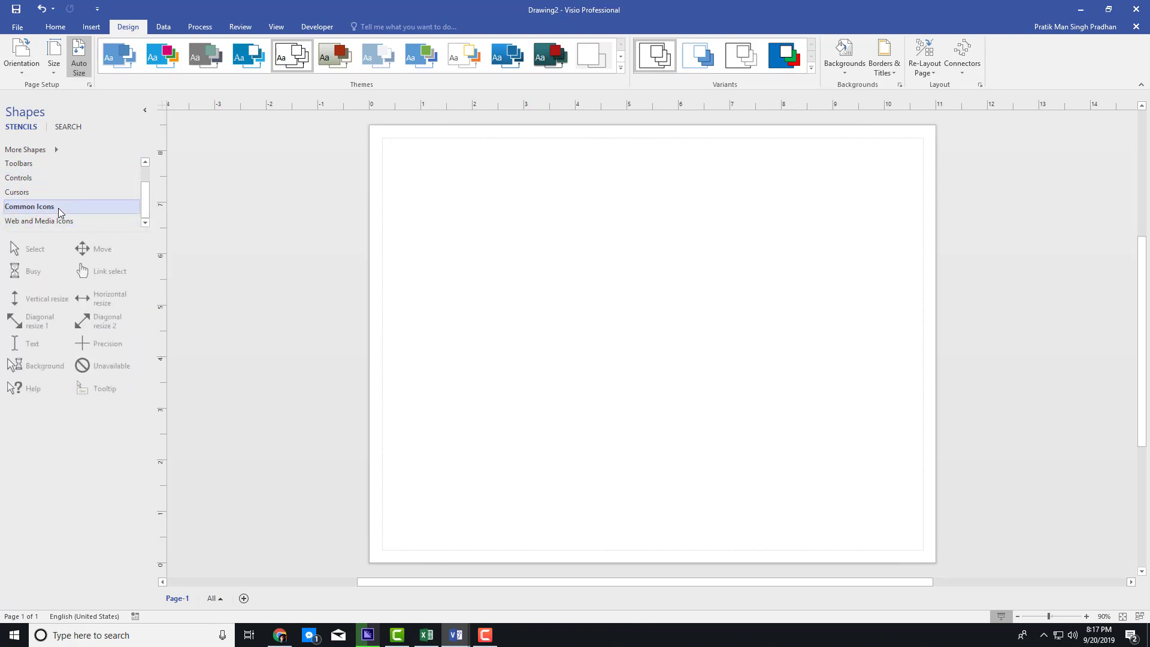
click(57, 221)
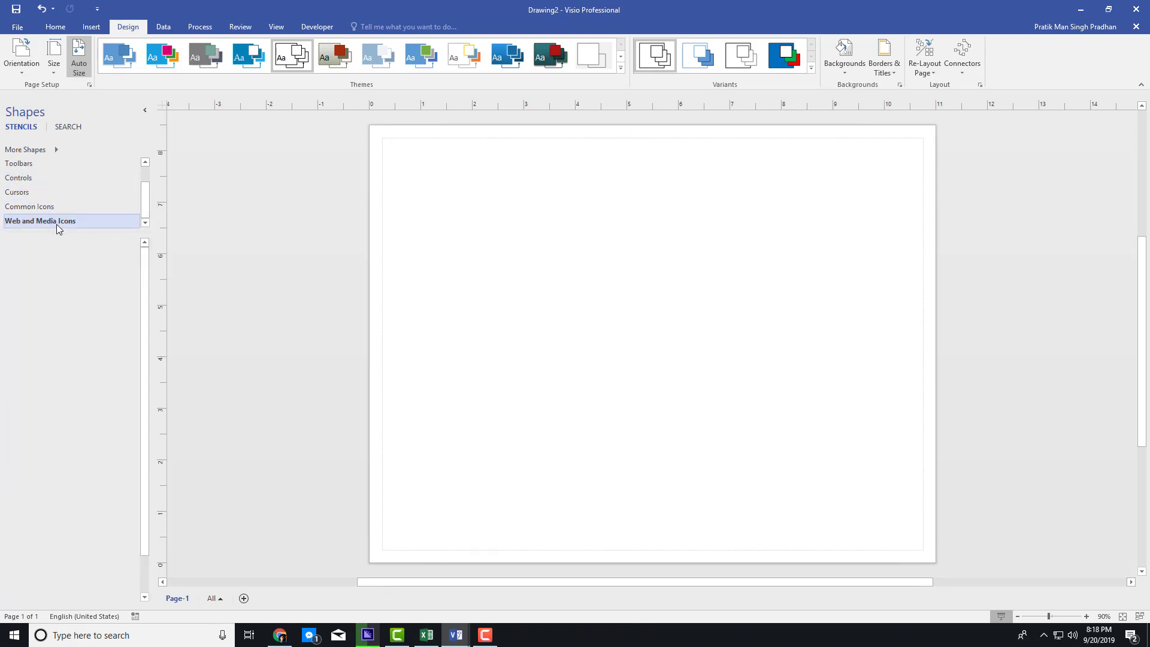
Add the More Shapes > Software and Database > Software stencils and show the Dialogs stencil.
click(29, 151)
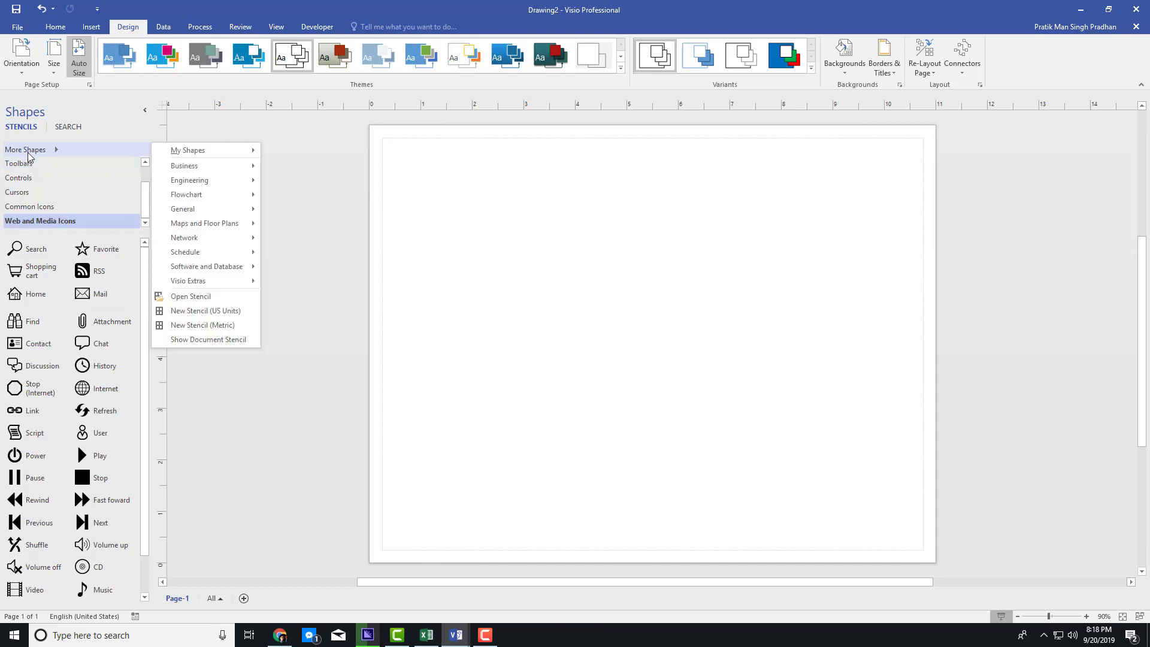
mouse_move(237, 267)
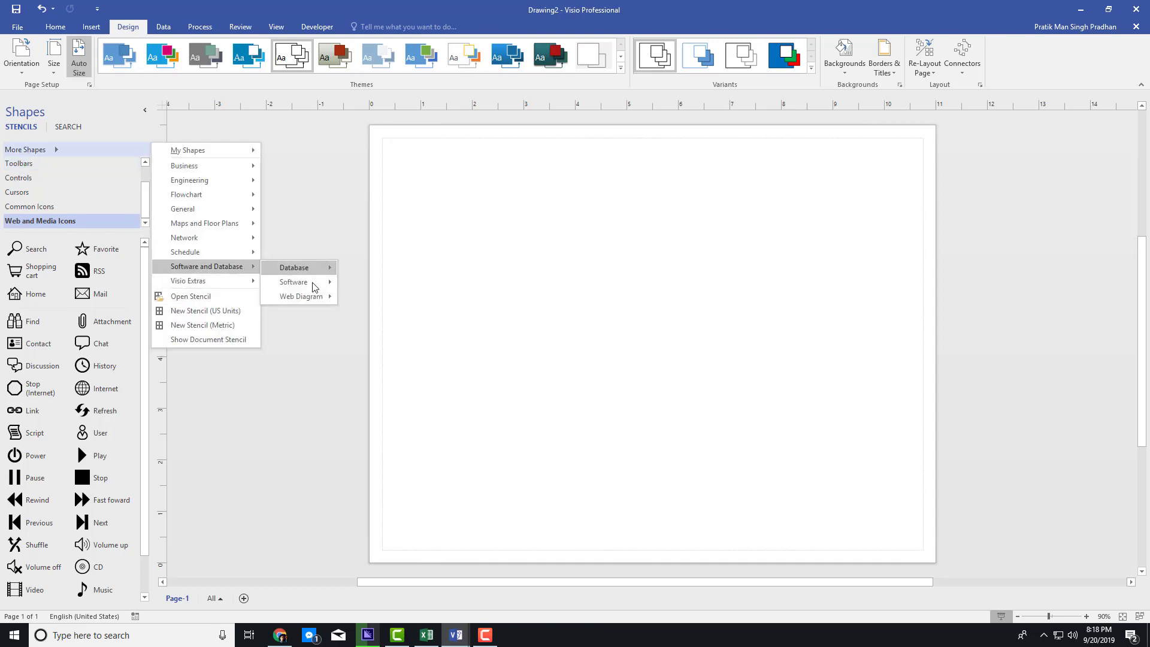
mouse_move(309, 288)
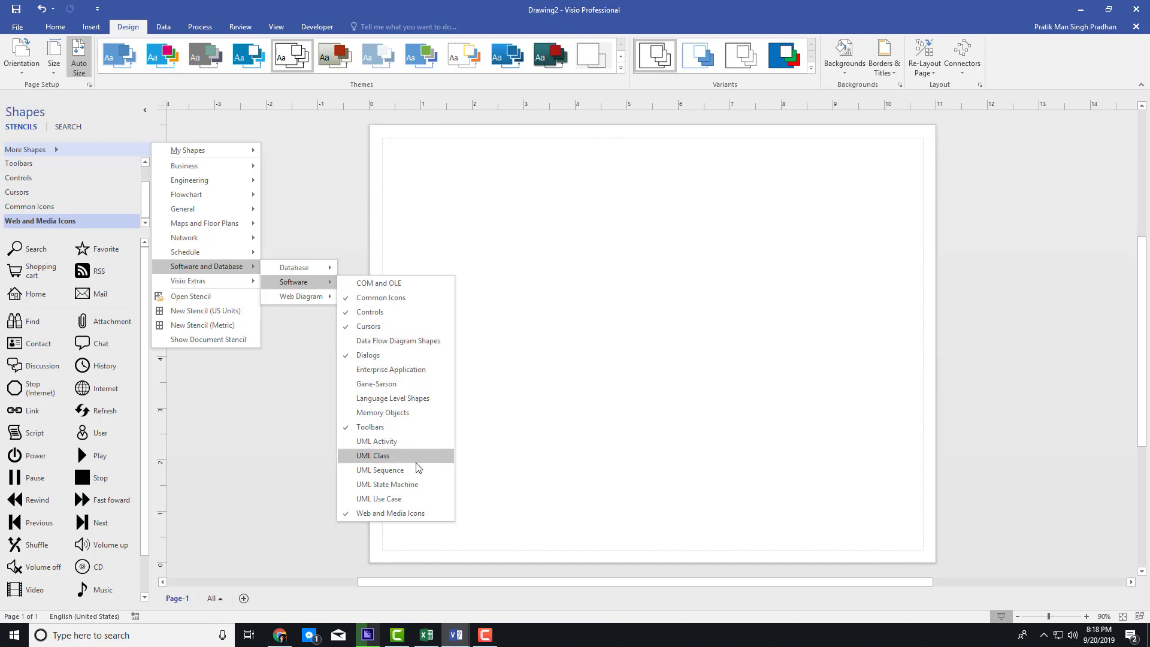
click(398, 341)
click(41, 192)
scroll(92, 206, up, 1)
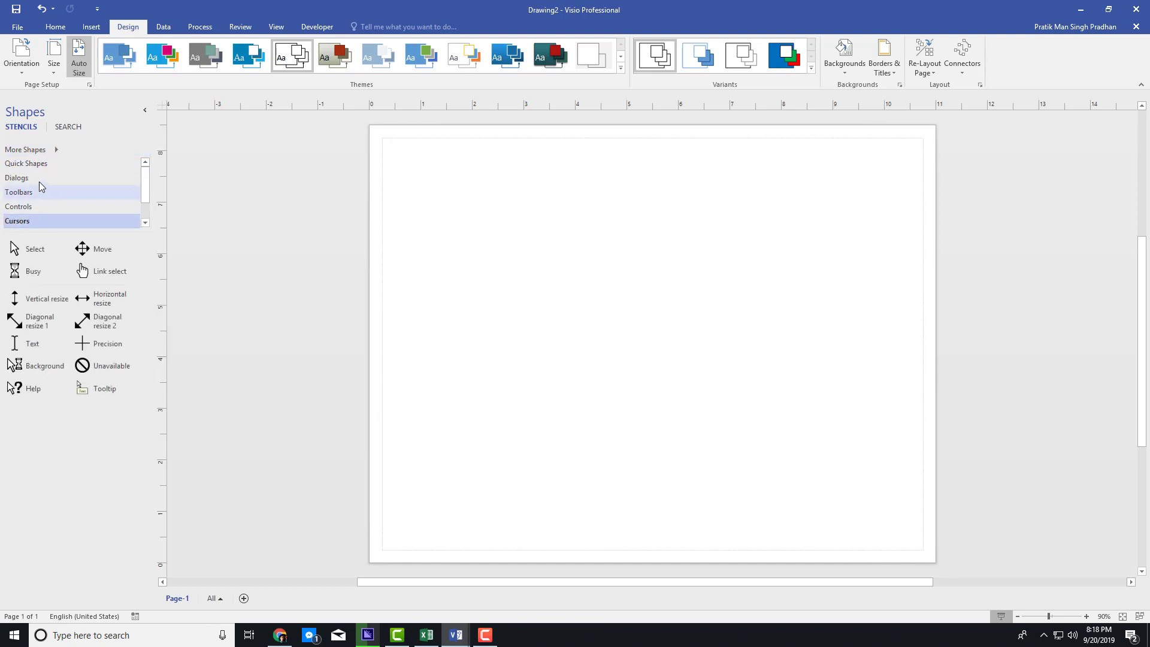
click(42, 178)
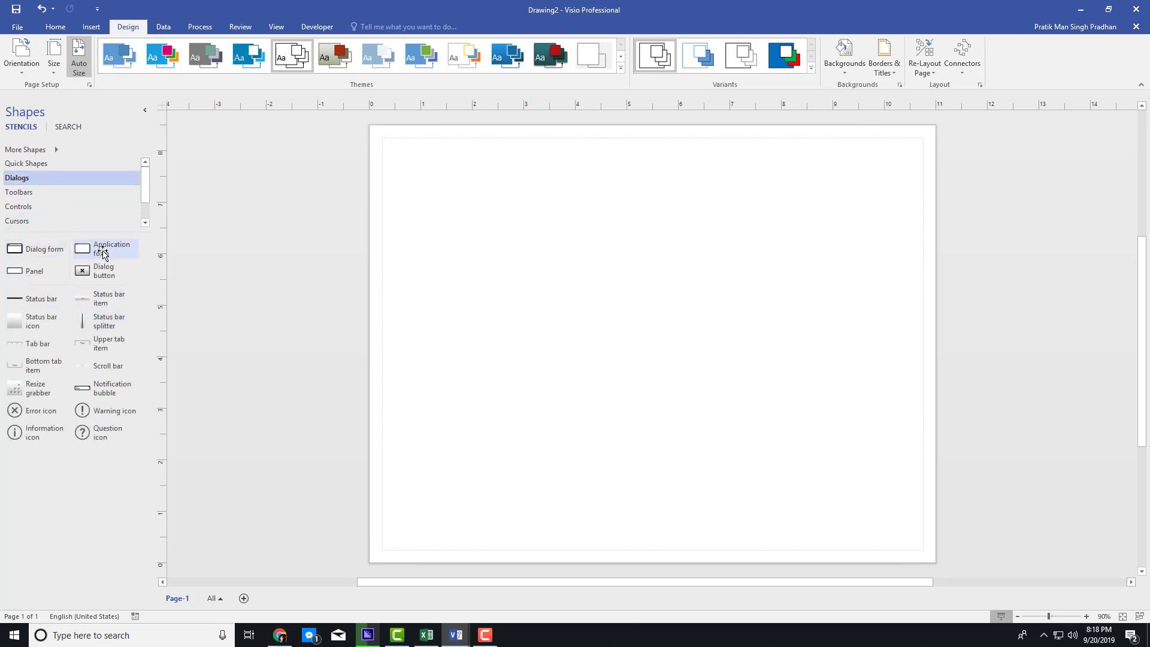
Place a Dialog form on the page, enlarge it, move it up-left and make it taller.
drag(20, 250, 556, 273)
drag(658, 338, 922, 495)
click(678, 211)
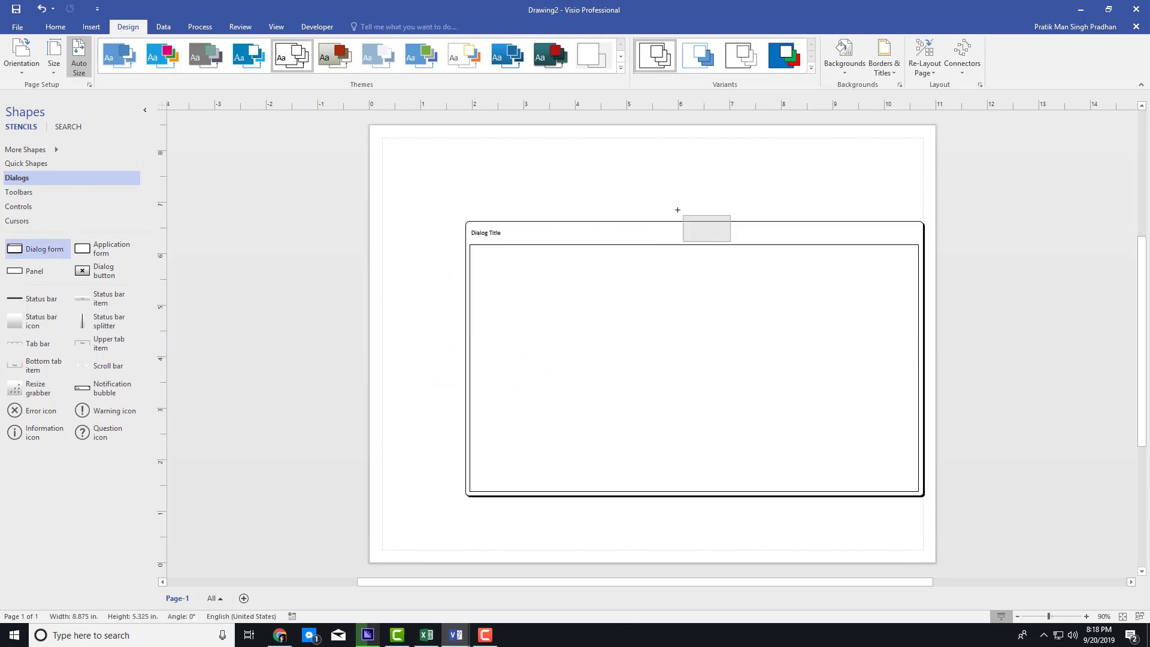
click(486, 235)
drag(500, 235, 465, 216)
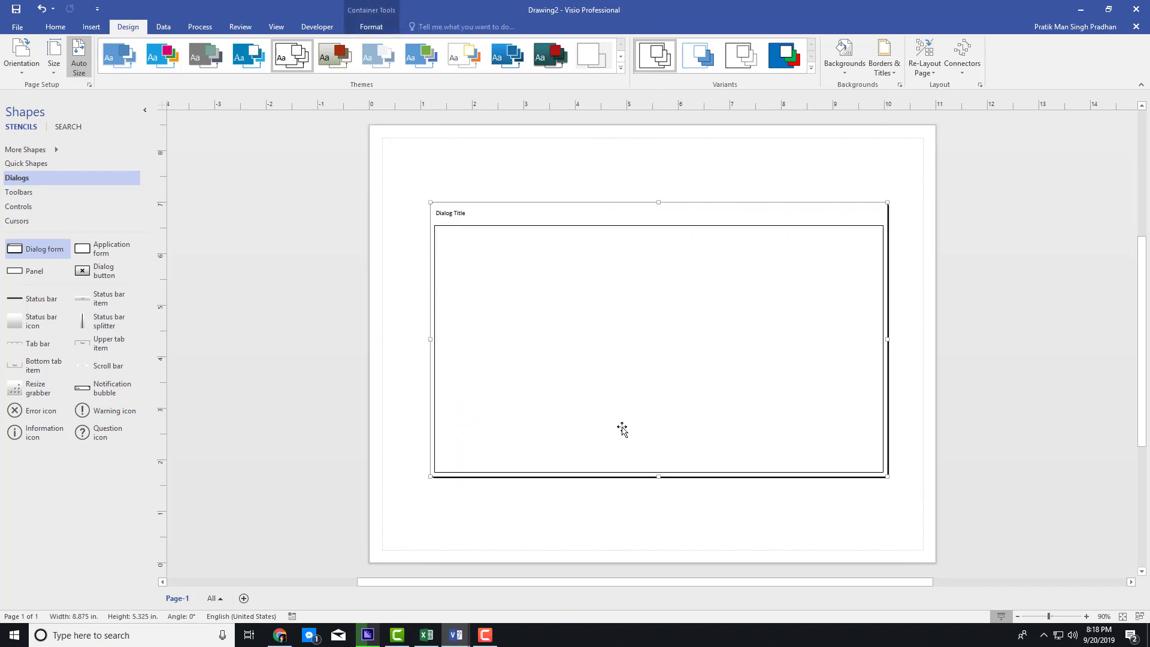
drag(660, 495, 660, 516)
Change the dialog form's title to 'Sign In Required'.
double_click(455, 214)
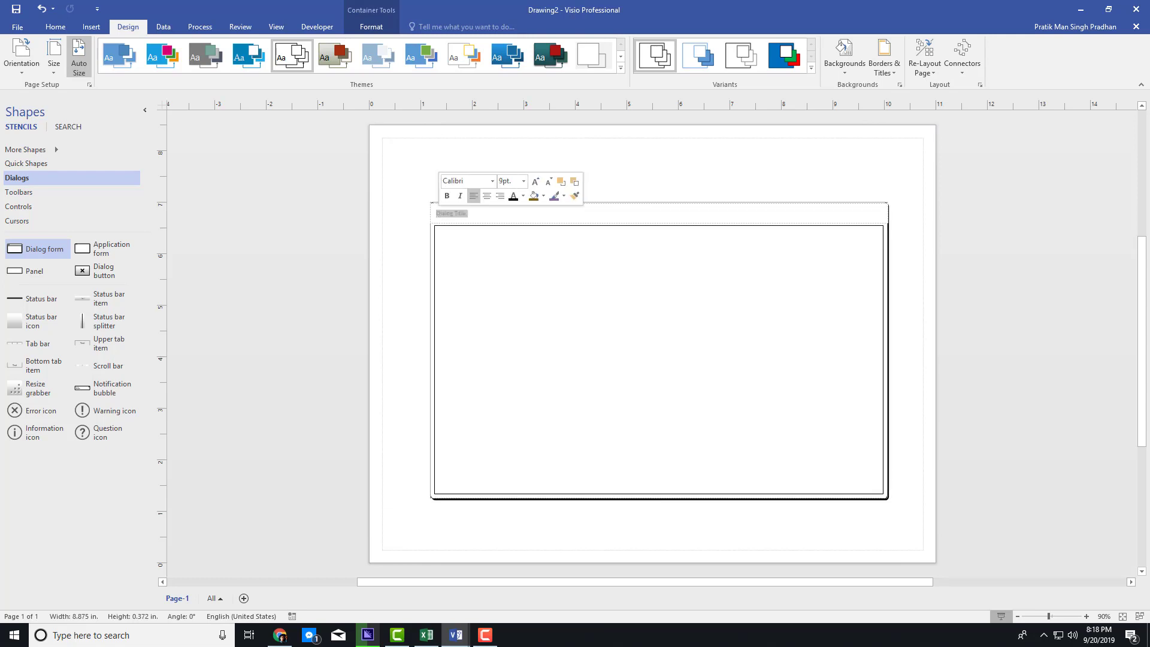
text(Sign In R)
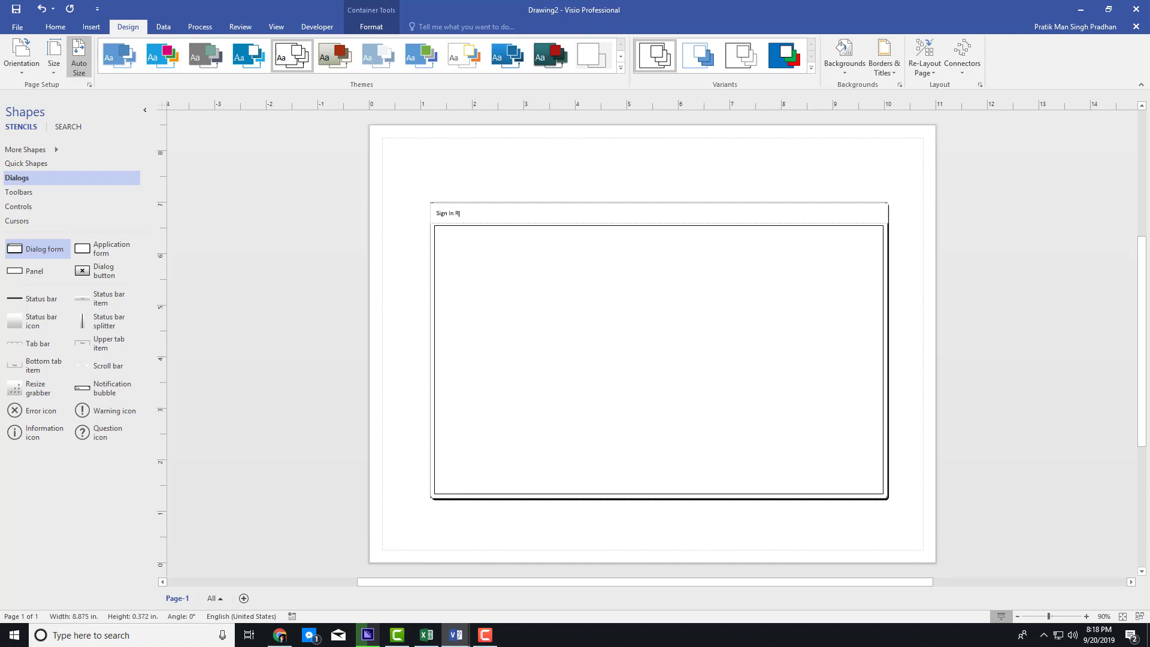
text(equired)
click(401, 233)
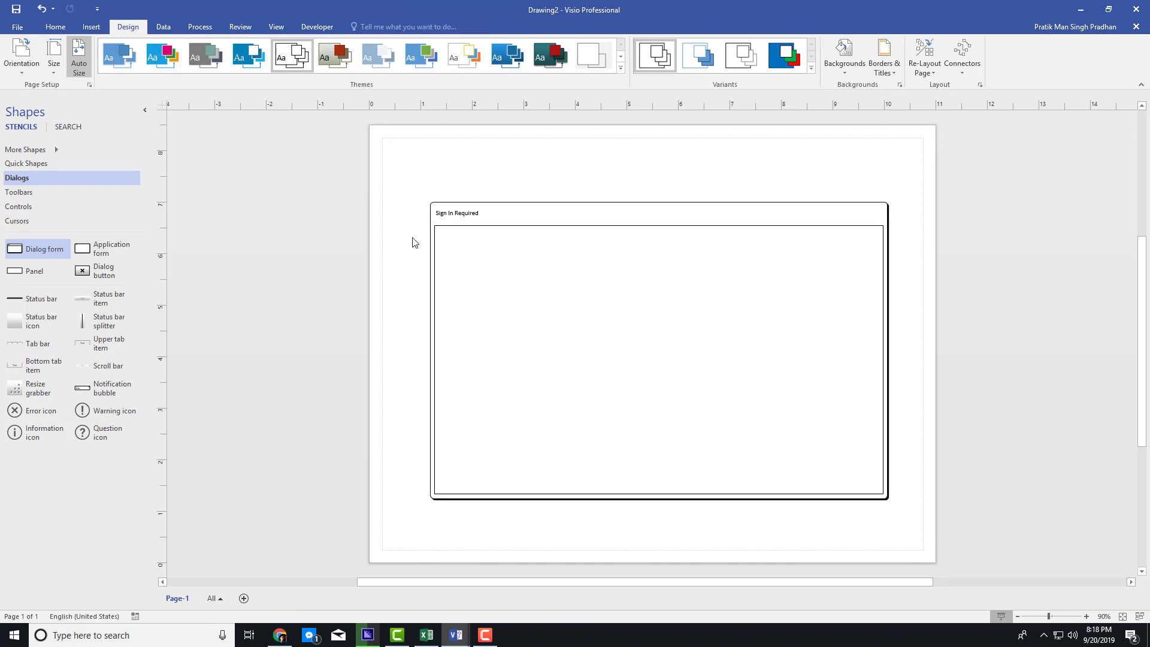
Nudge the dialog form, then add a bottom status bar reading 'Sign In in Procedure'.
click(528, 207)
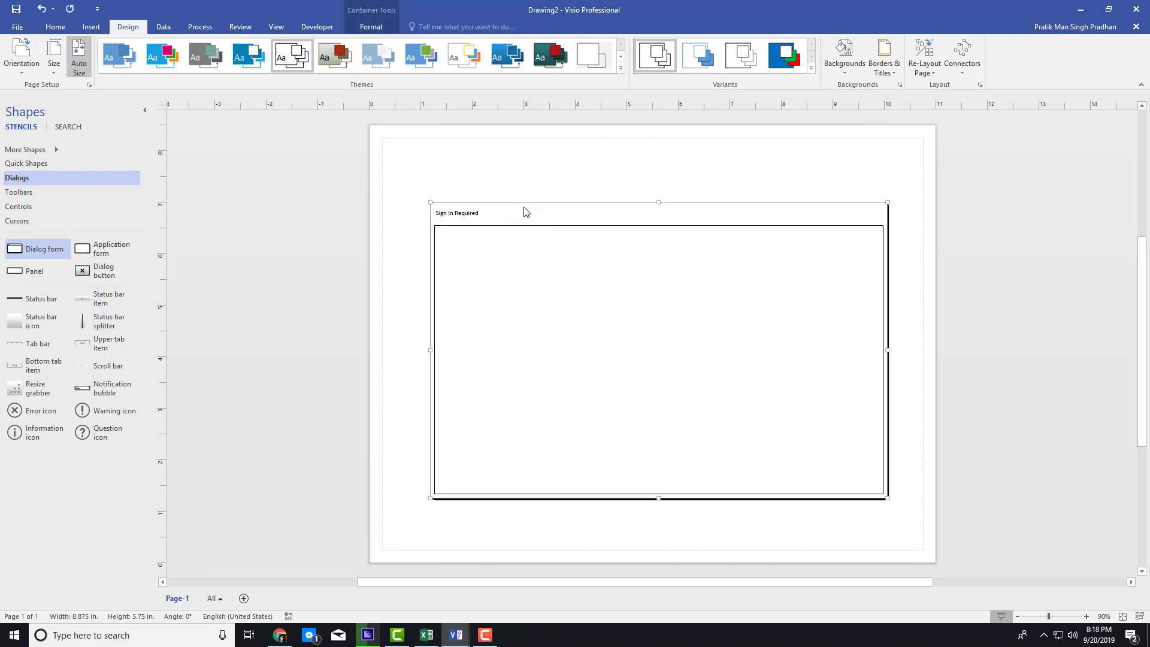
drag(492, 200, 489, 194)
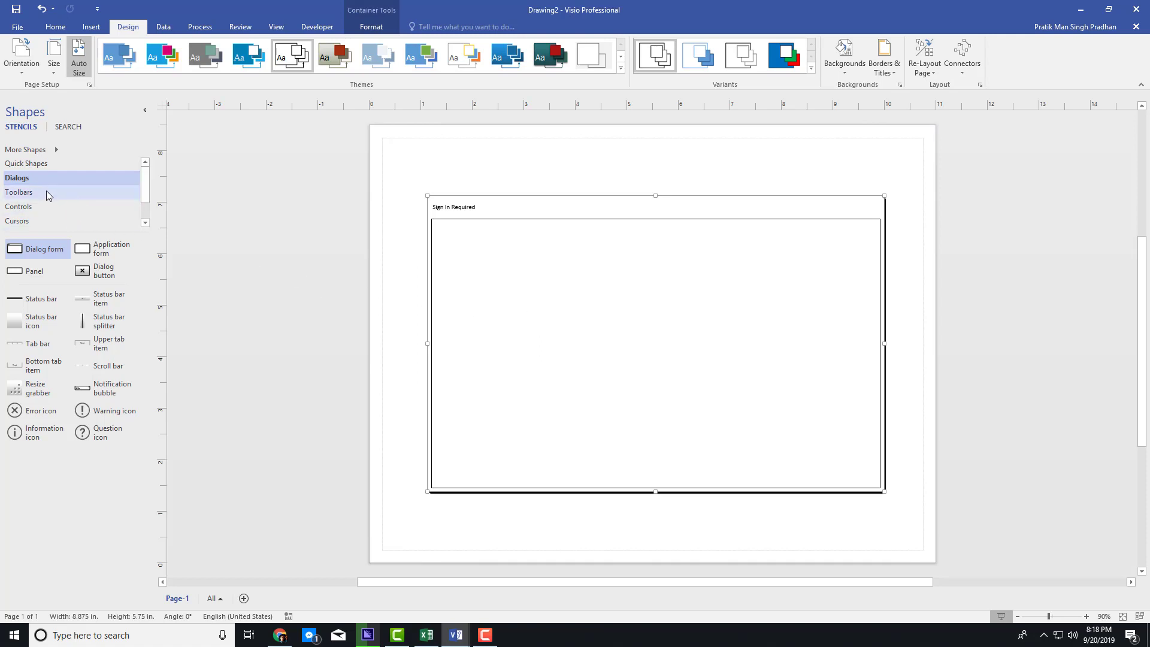
drag(43, 300, 881, 494)
key(Escape)
click(655, 482)
scroll(657, 483, down, 2)
scroll(670, 487, up, 1)
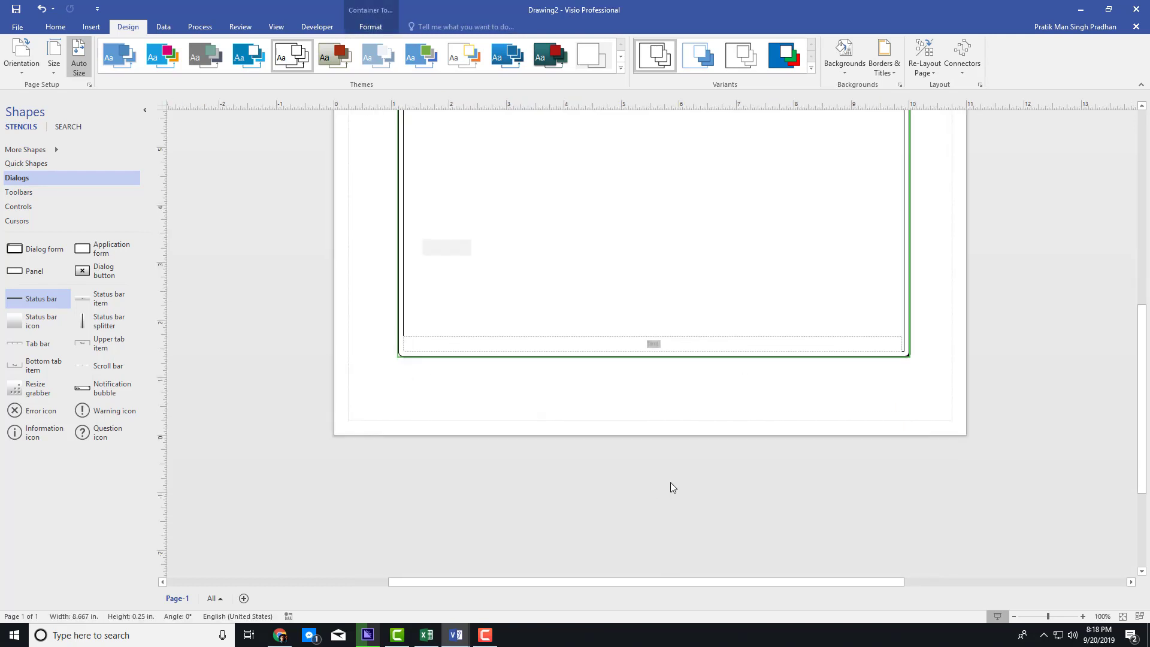
text(Sign In in Procedure)
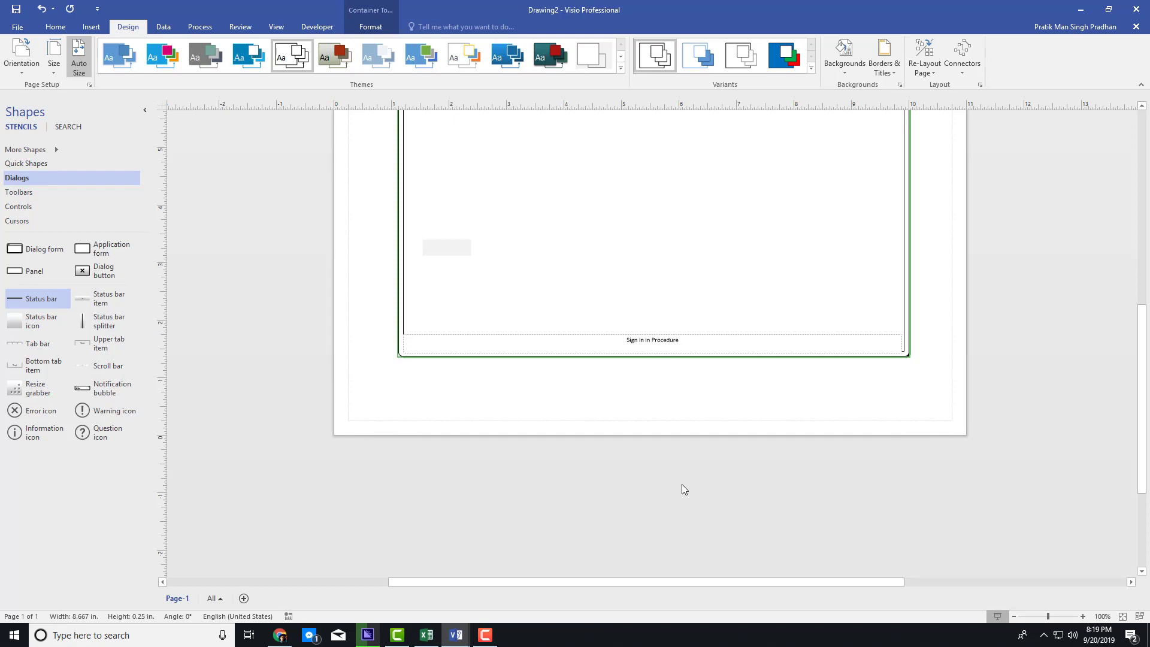
click(674, 483)
key(ctrl+shift+w)
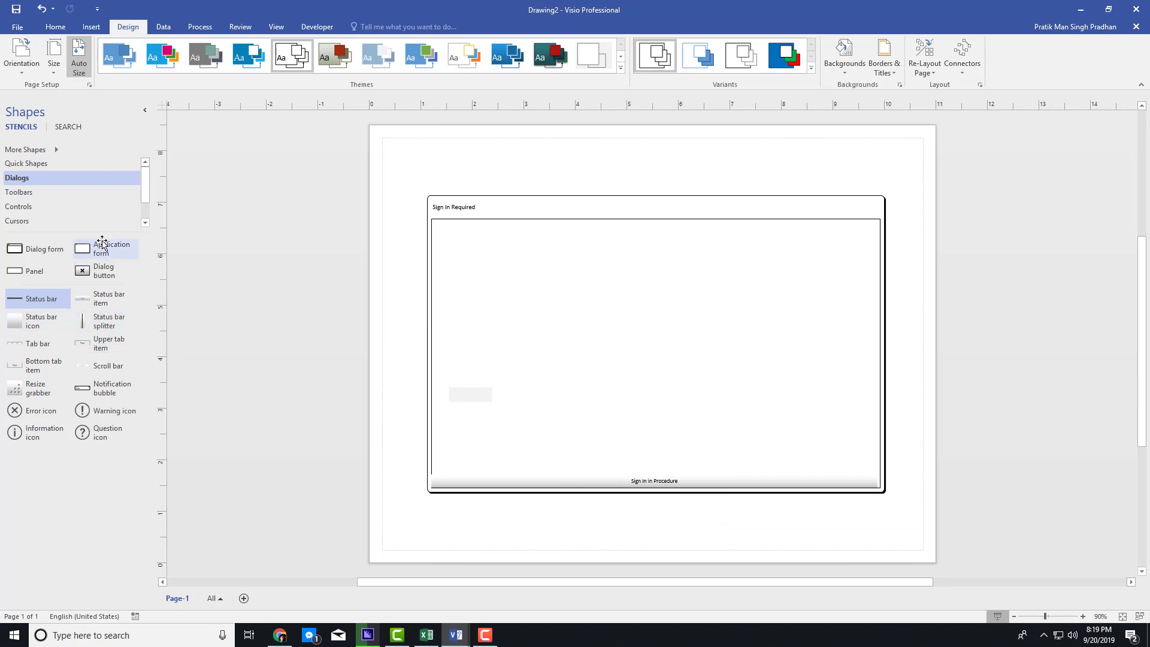
Switch the Shapes pane from the Toolbars stencil to the Controls stencil.
click(30, 192)
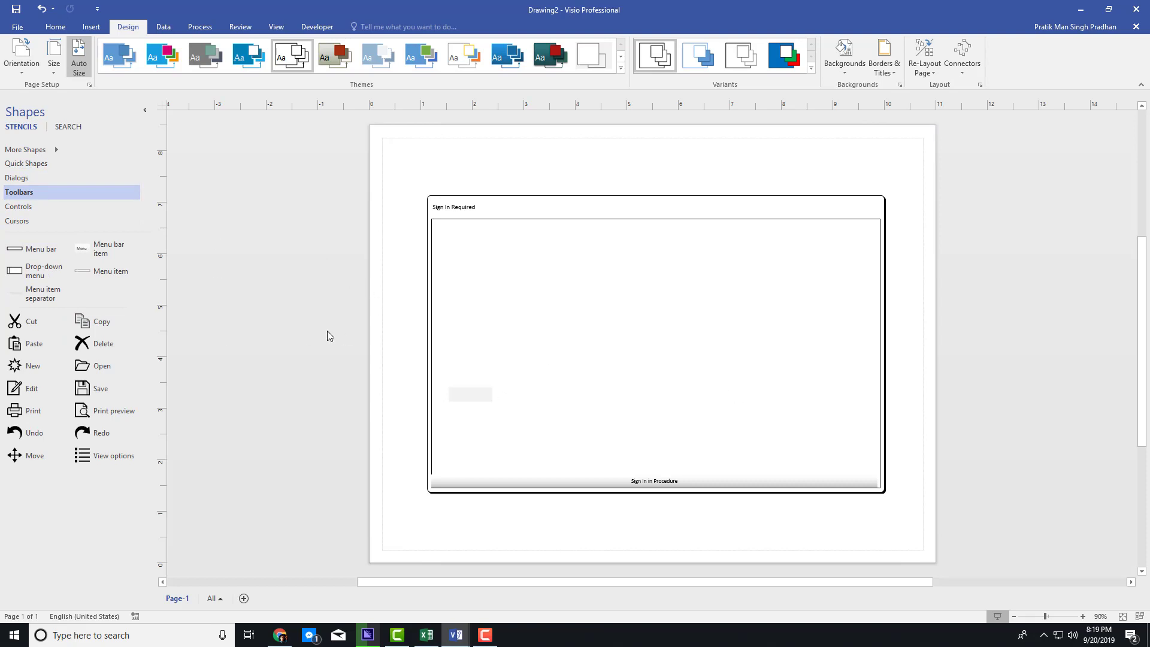
click(27, 207)
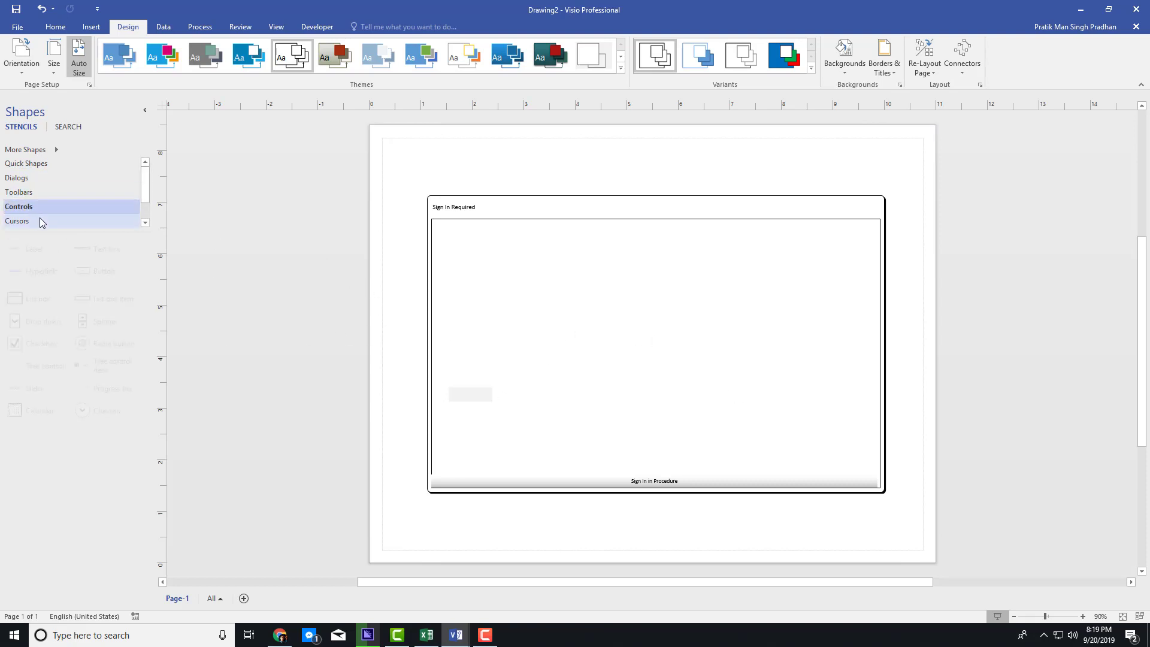
Add a button labelled 'Sign In' inside the dialog form and shift it left.
drag(91, 269, 679, 383)
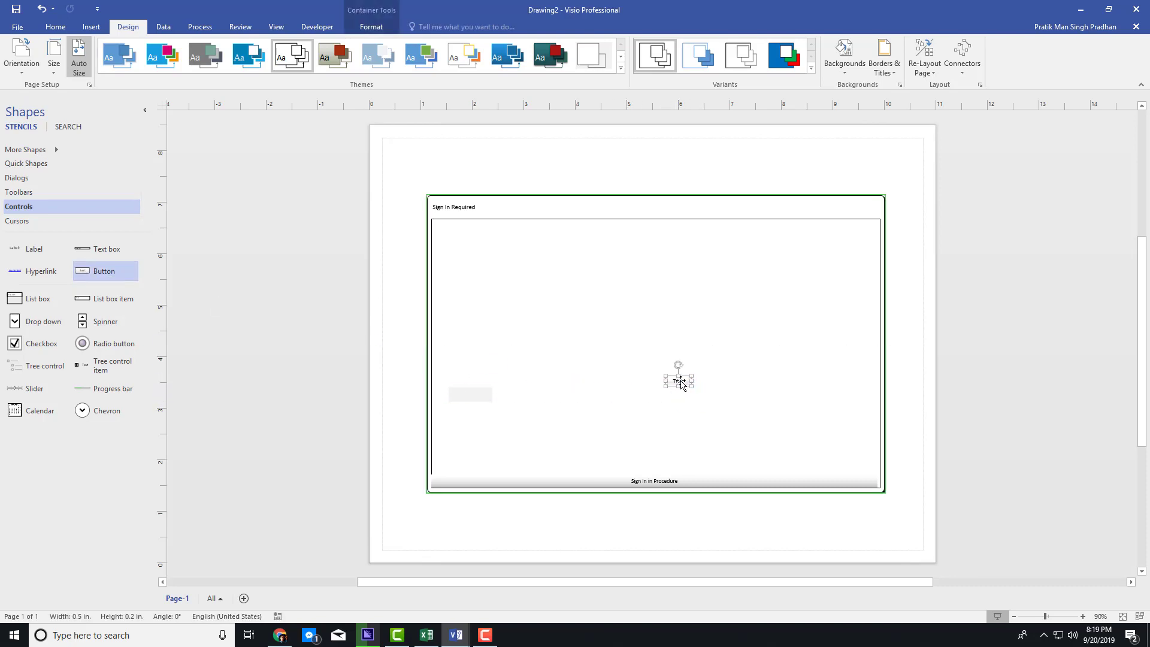
double_click(679, 381)
text(Sign)
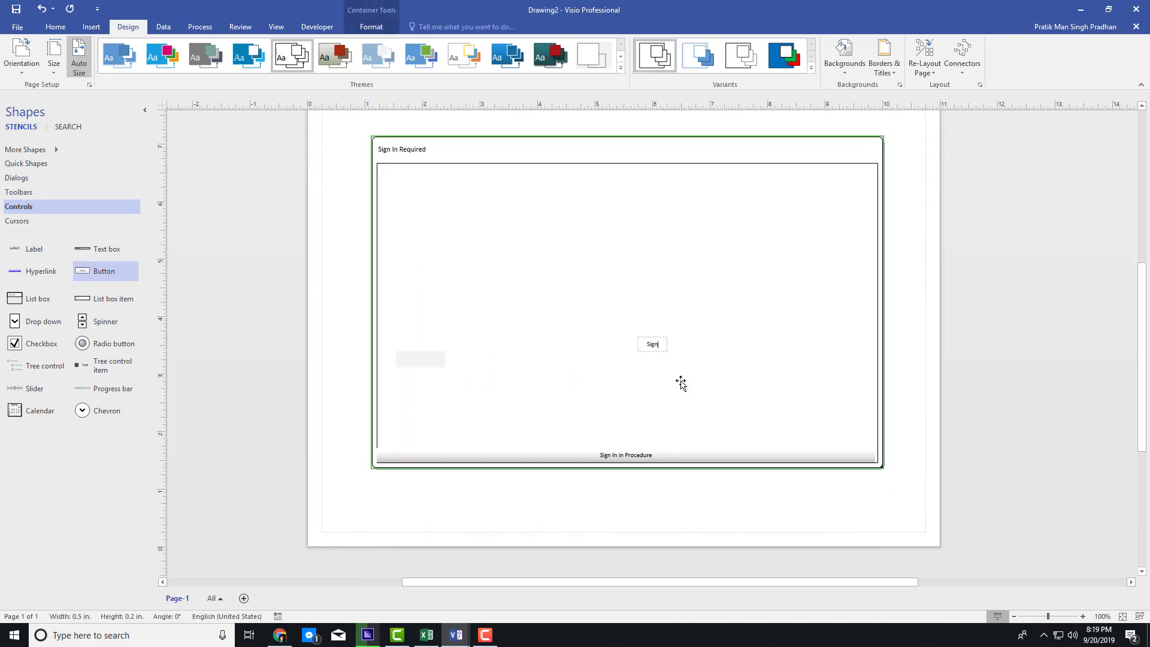
text( In)
click(713, 352)
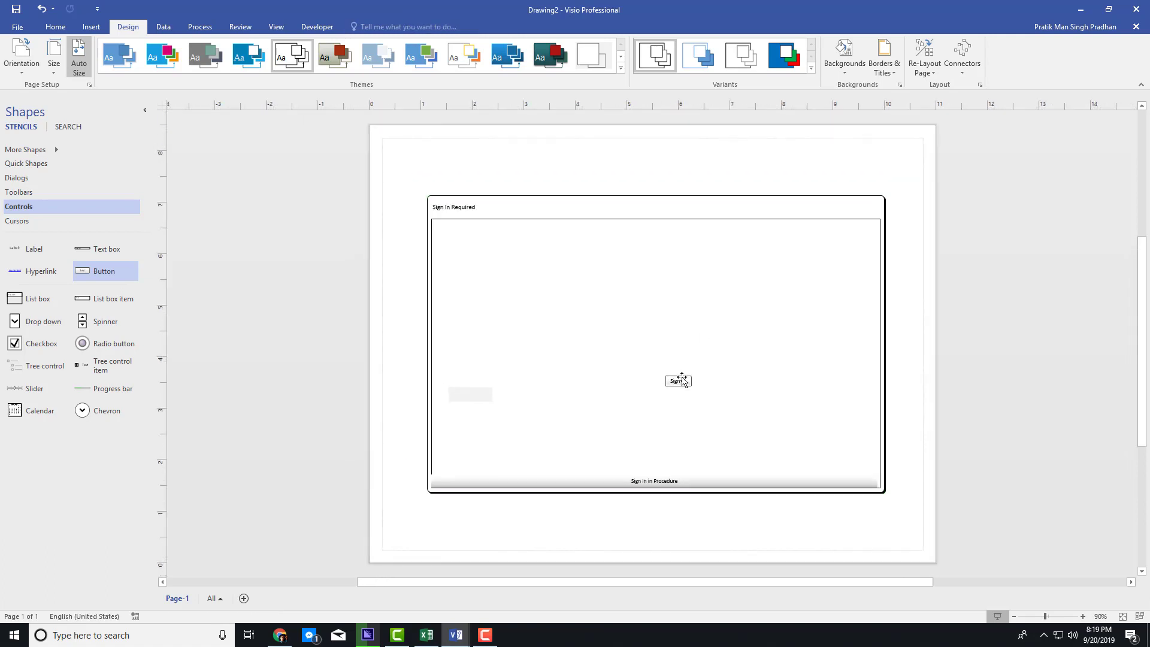
drag(661, 384, 616, 395)
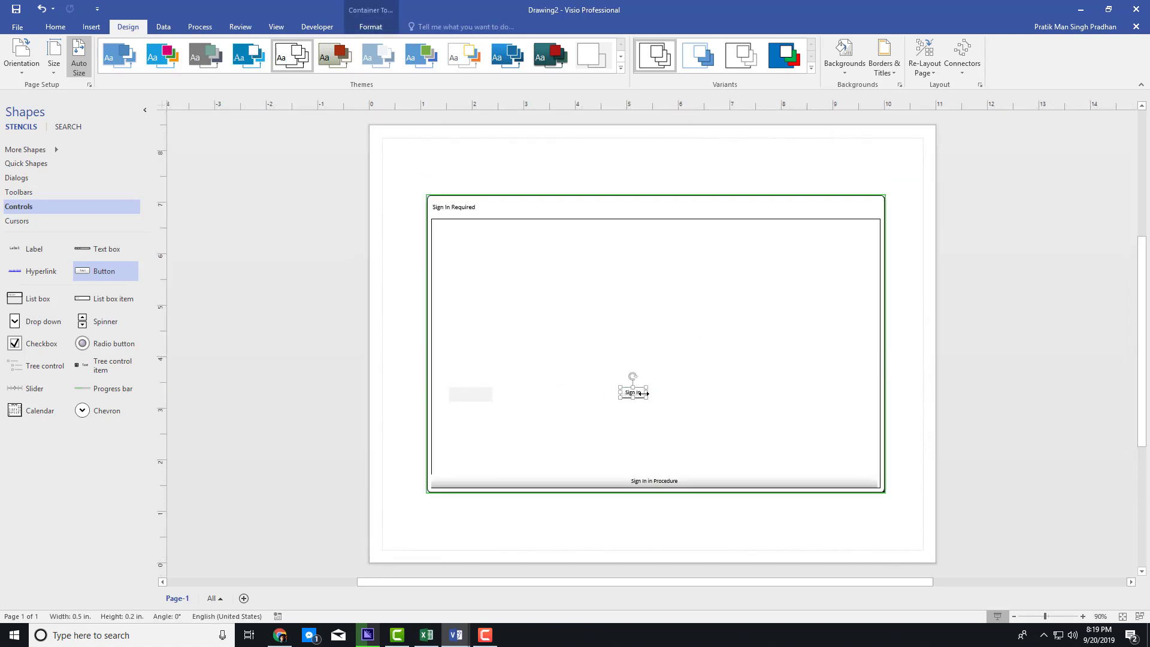
Duplicate the Sign In button as a 'Hint' button beside it and drop a label below.
key(ctrl+v)
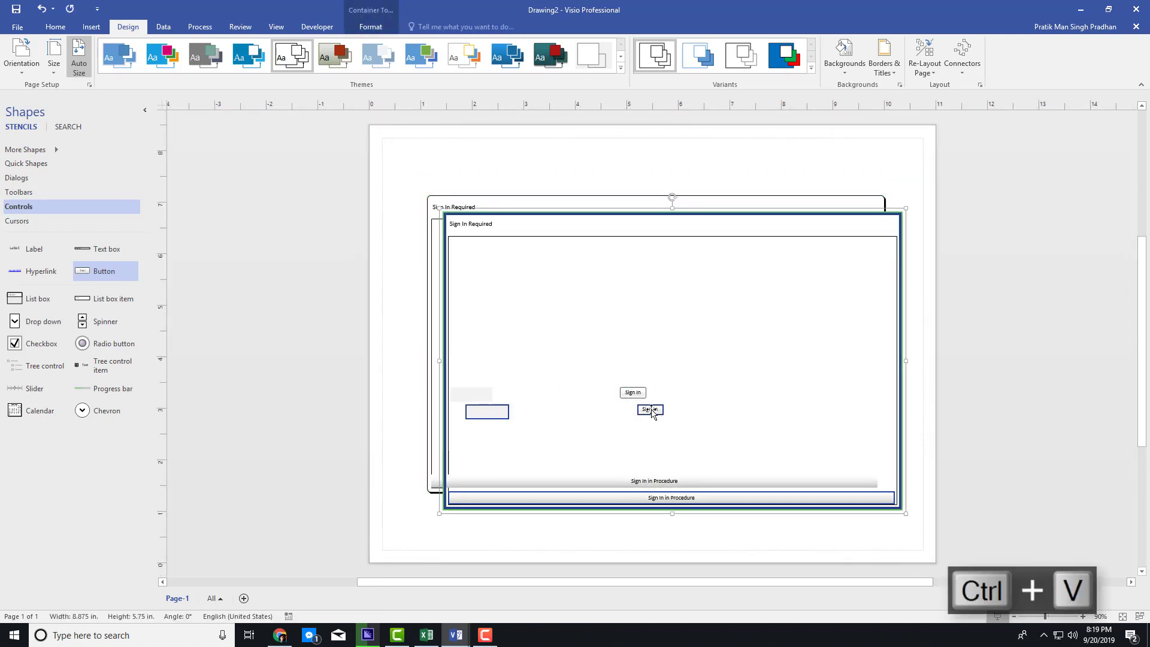
key(ctrl+z)
click(641, 396)
key(ctrl+c)
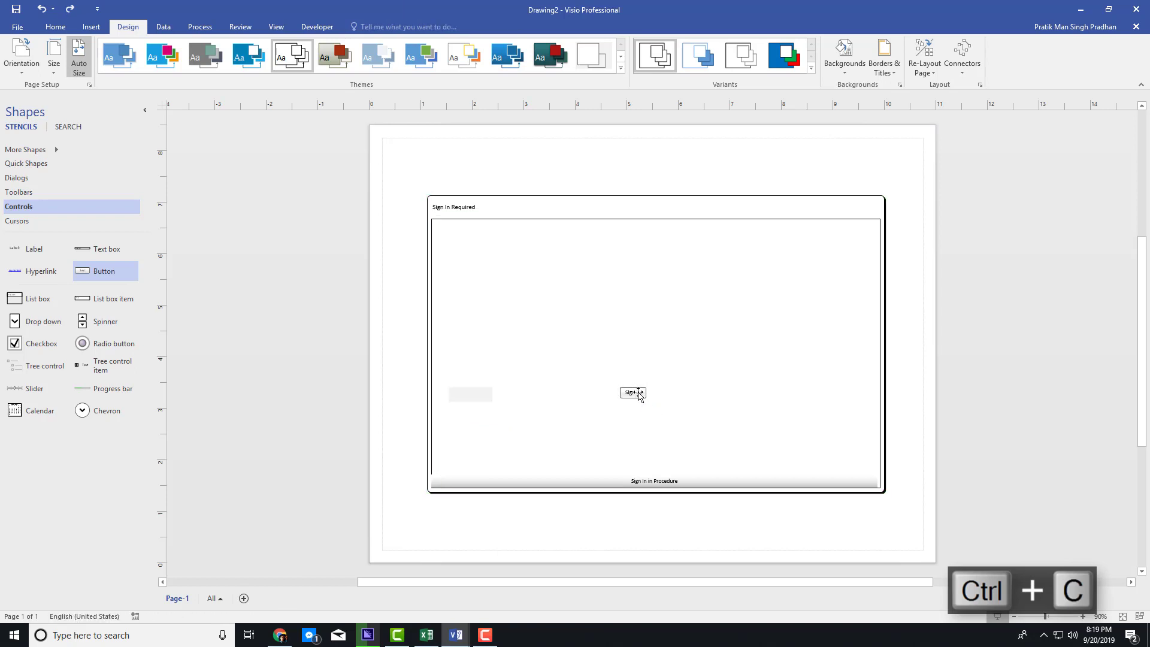
key(ctrl+v)
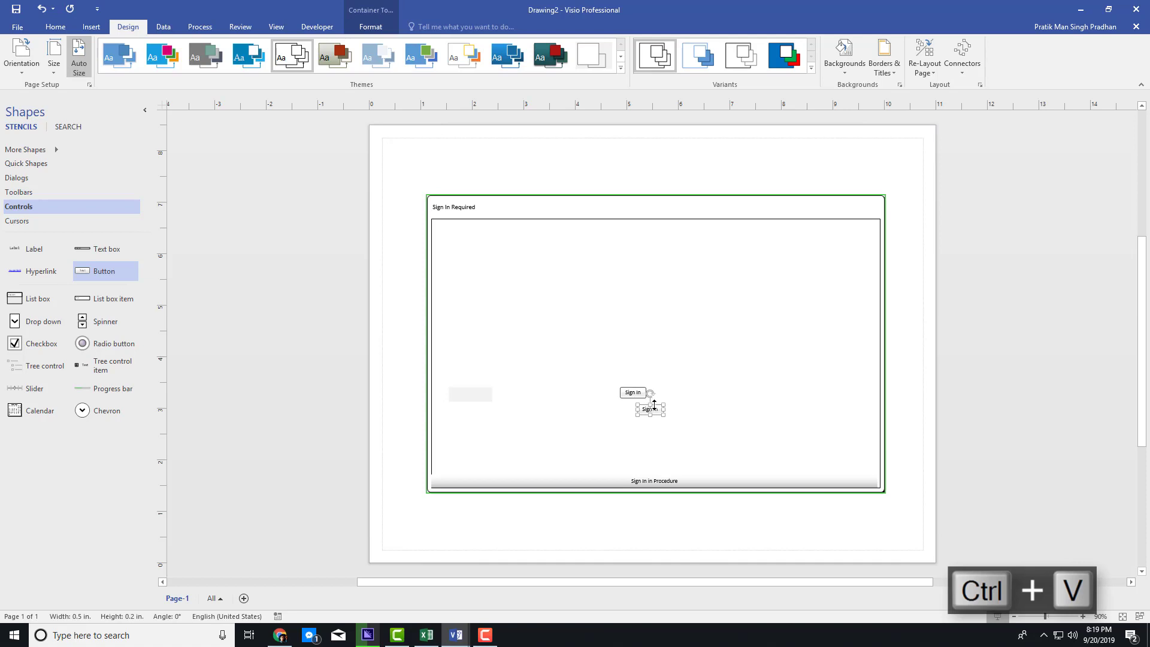
drag(651, 410, 650, 412)
scroll(649, 413, down, 1)
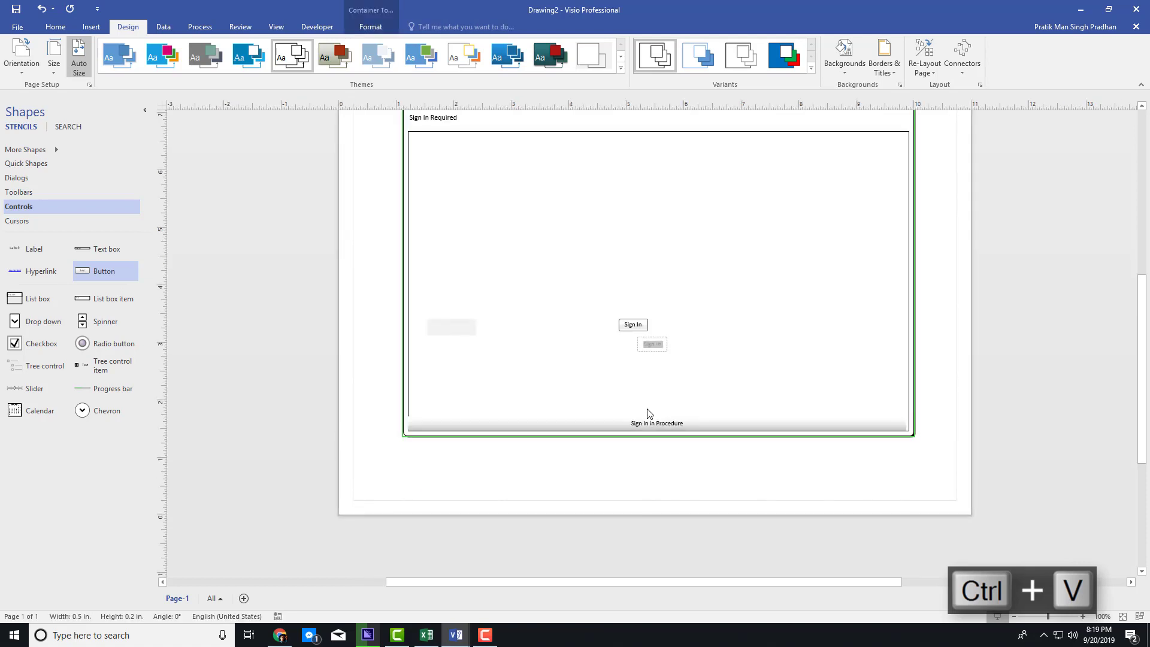
text(Hint)
scroll(655, 411, down, 2)
drag(651, 409, 666, 393)
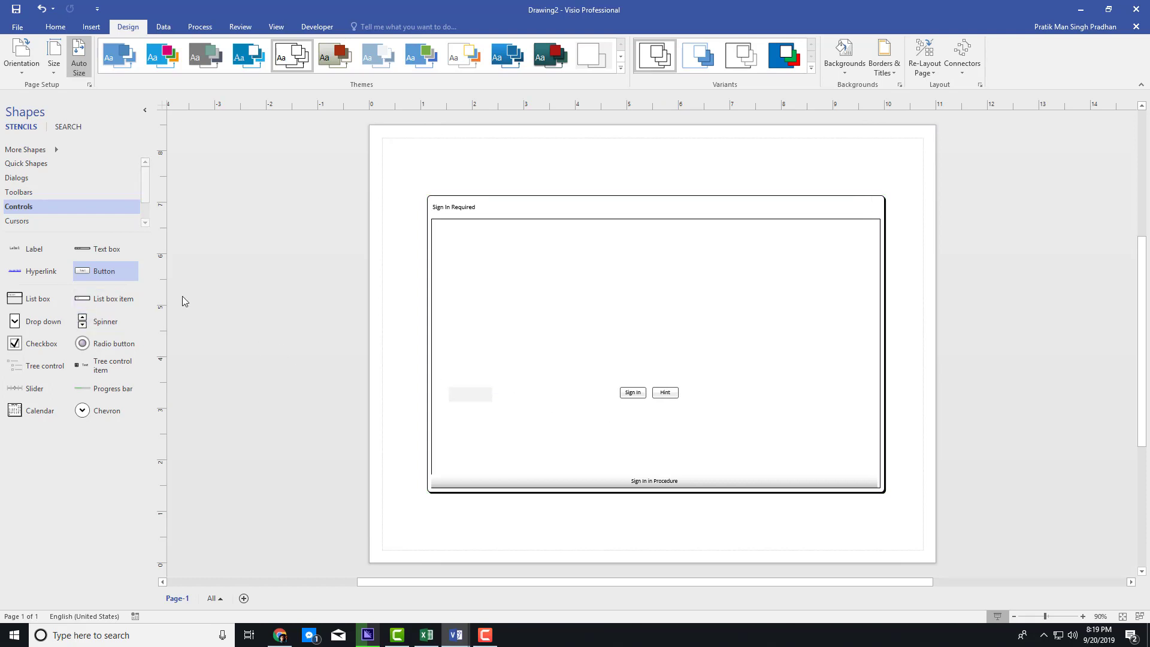
drag(33, 250, 663, 419)
Label the new shape 'Forgot Password?' beneath the buttons and add a text input box.
scroll(663, 419, up, 1)
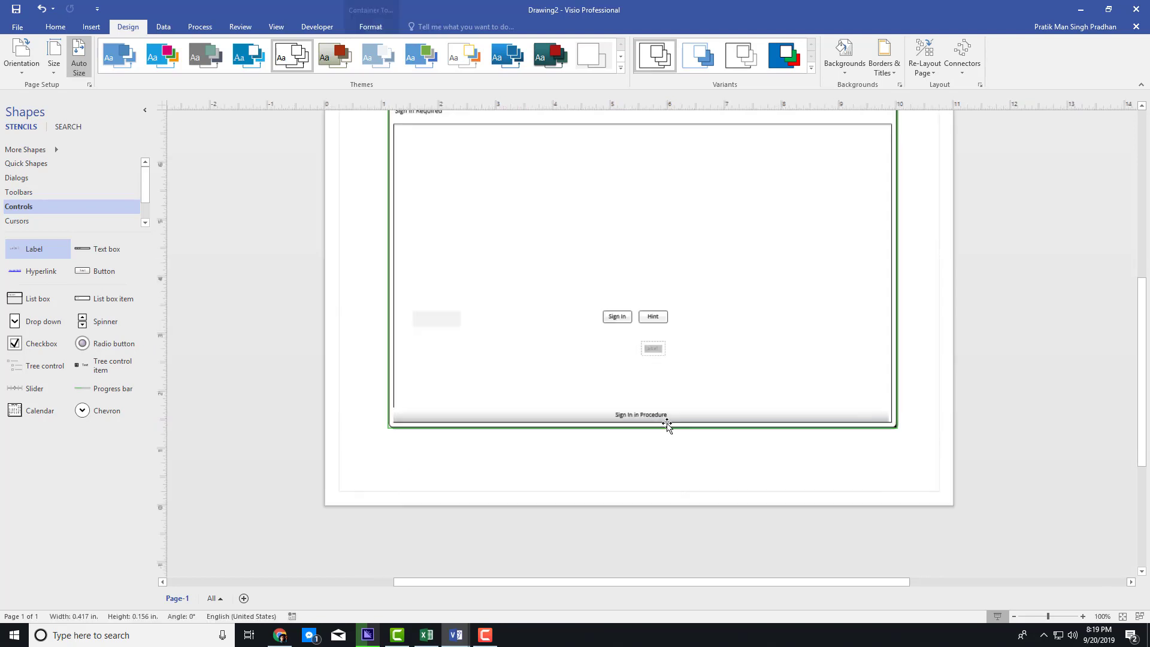
text(Forgot Password?)
click(718, 343)
scroll(713, 360, down, 1)
drag(681, 425, 642, 408)
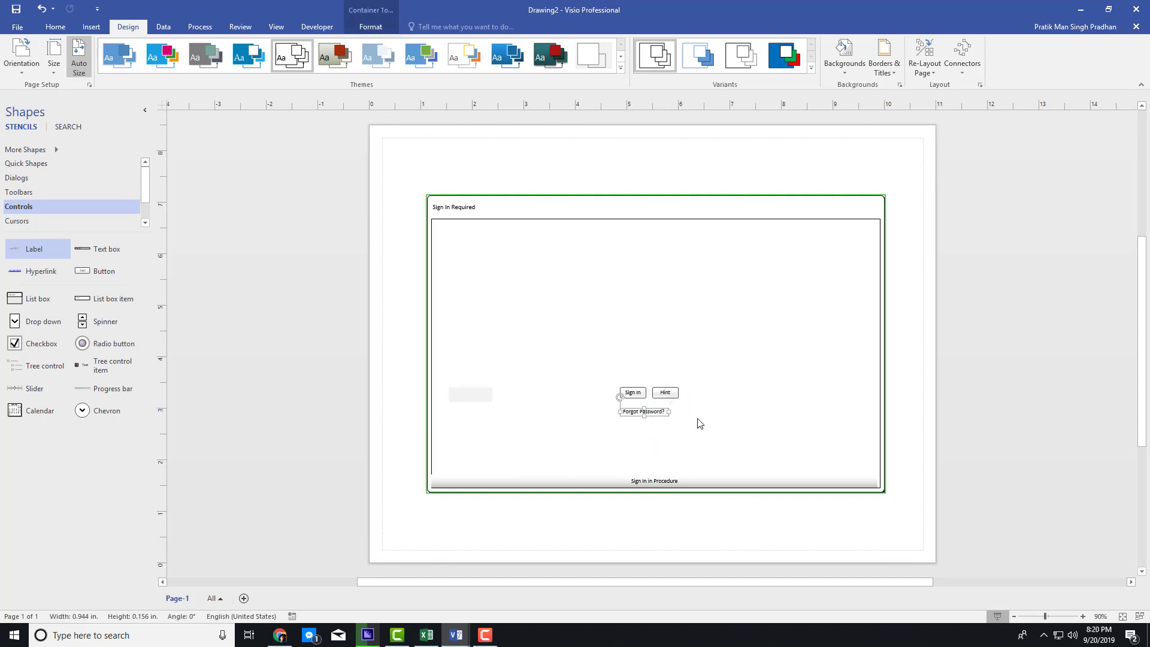
key(ctrl+z)
click(779, 391)
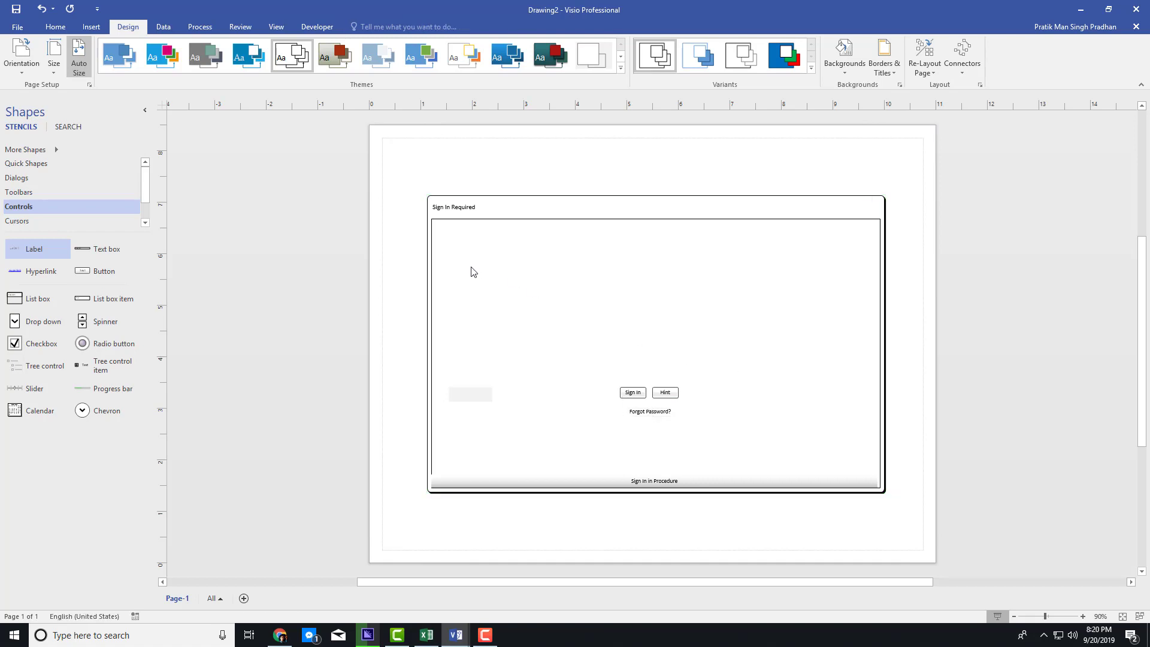
drag(114, 249, 651, 356)
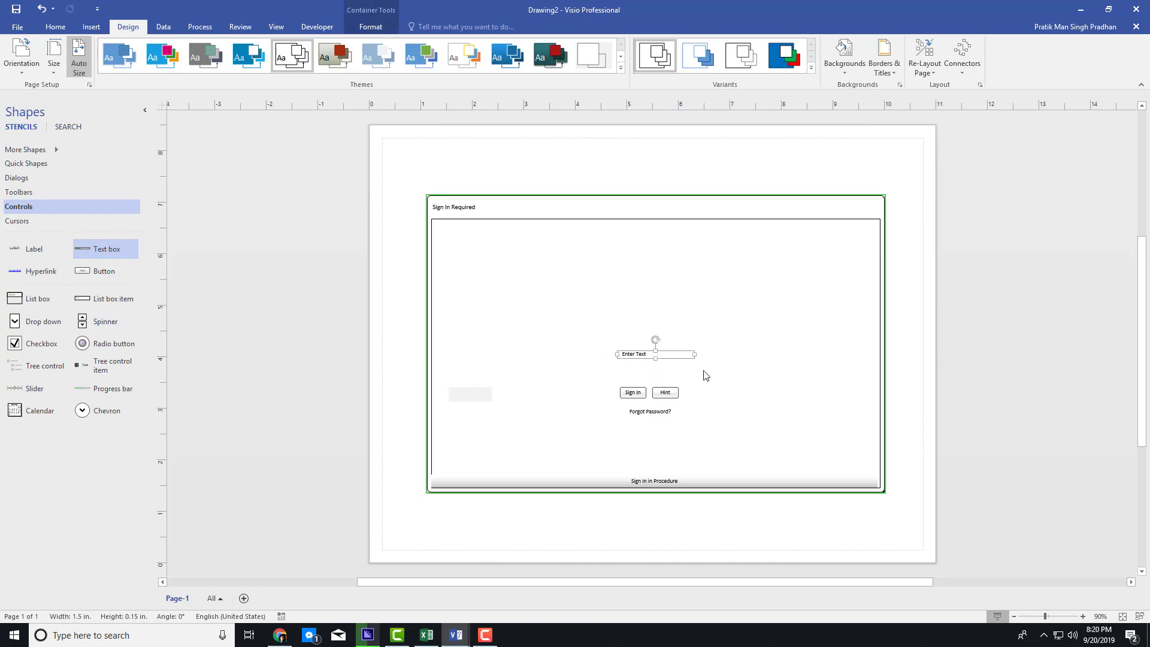
Add a second text box and label the pair 'Enter Username' and 'Enter Password', stacked closely.
key(ctrl+z)
drag(124, 257, 652, 372)
double_click(639, 355)
text(Enter Usern)
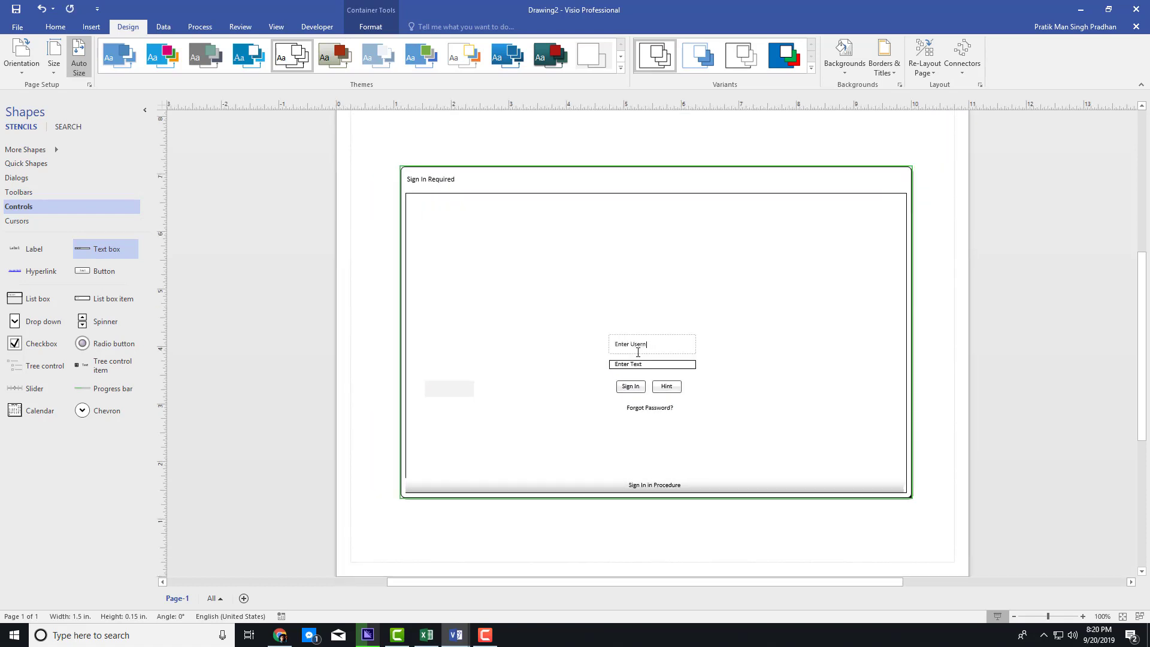
text(ame)
double_click(628, 364)
text(E)
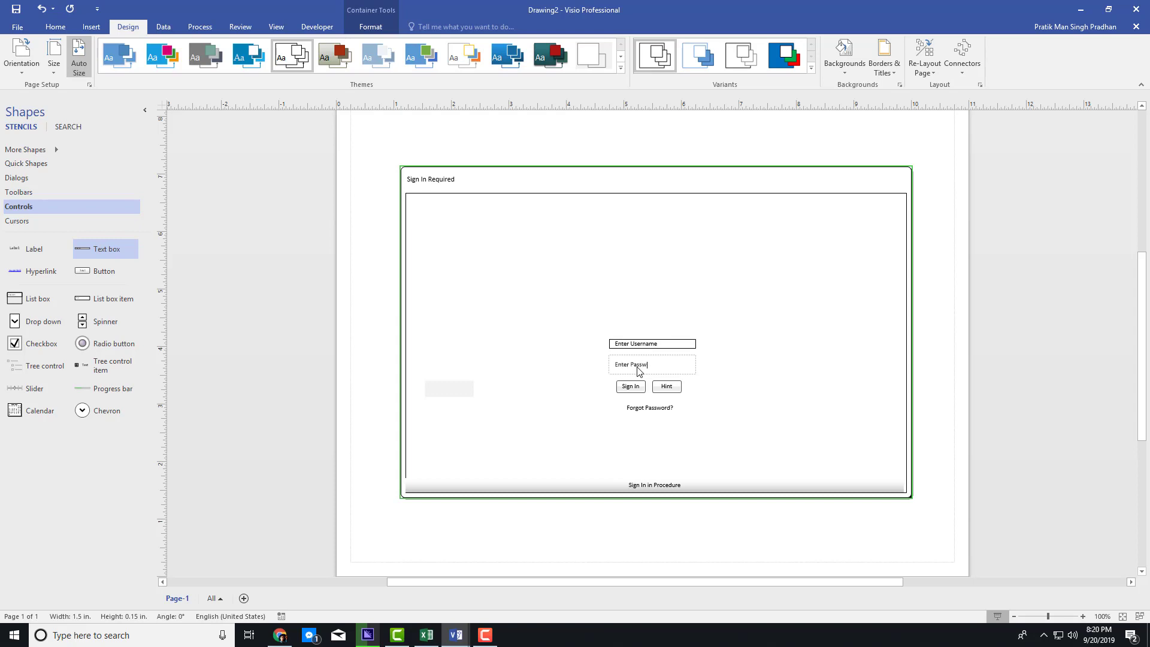
click(721, 366)
click(683, 345)
drag(687, 348, 687, 350)
click(663, 333)
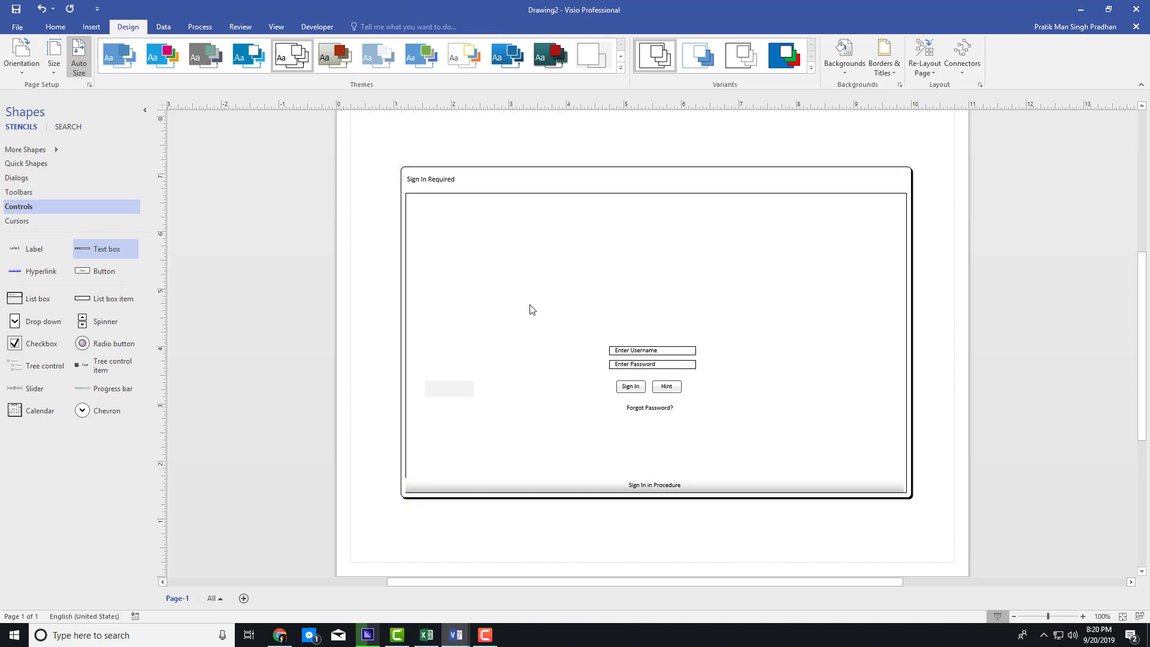
Add a 'Sign In' label, bold it, and position it above the input boxes.
drag(24, 249, 644, 279)
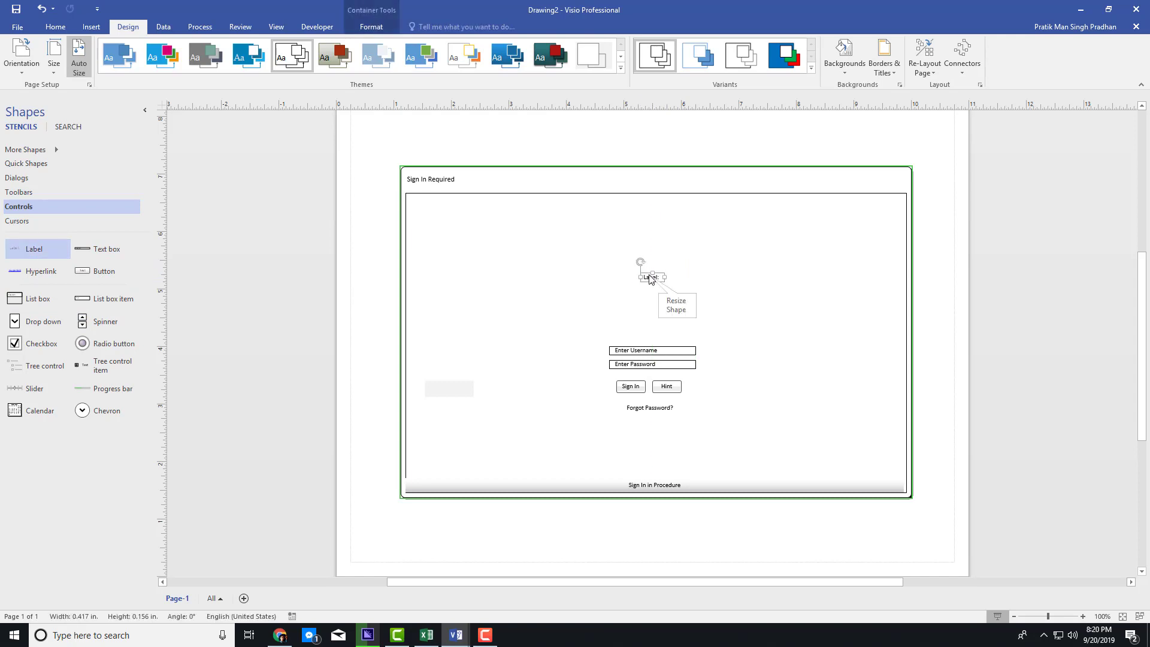
key(ctrl+a)
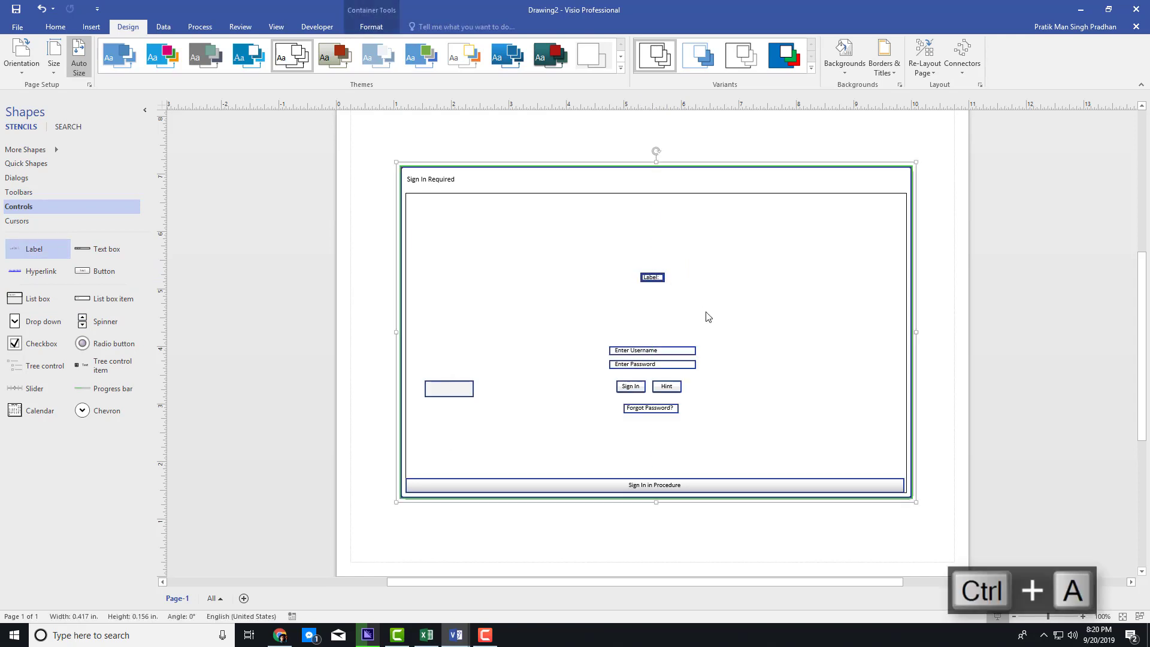
double_click(654, 277)
text(Sign In)
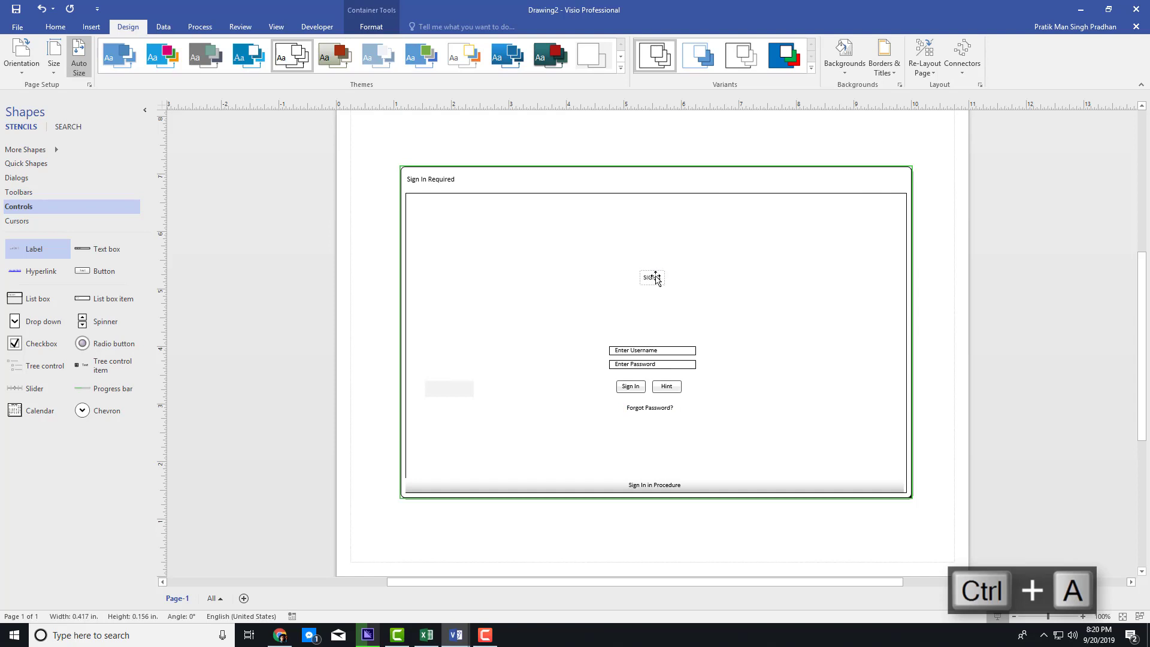
click(759, 295)
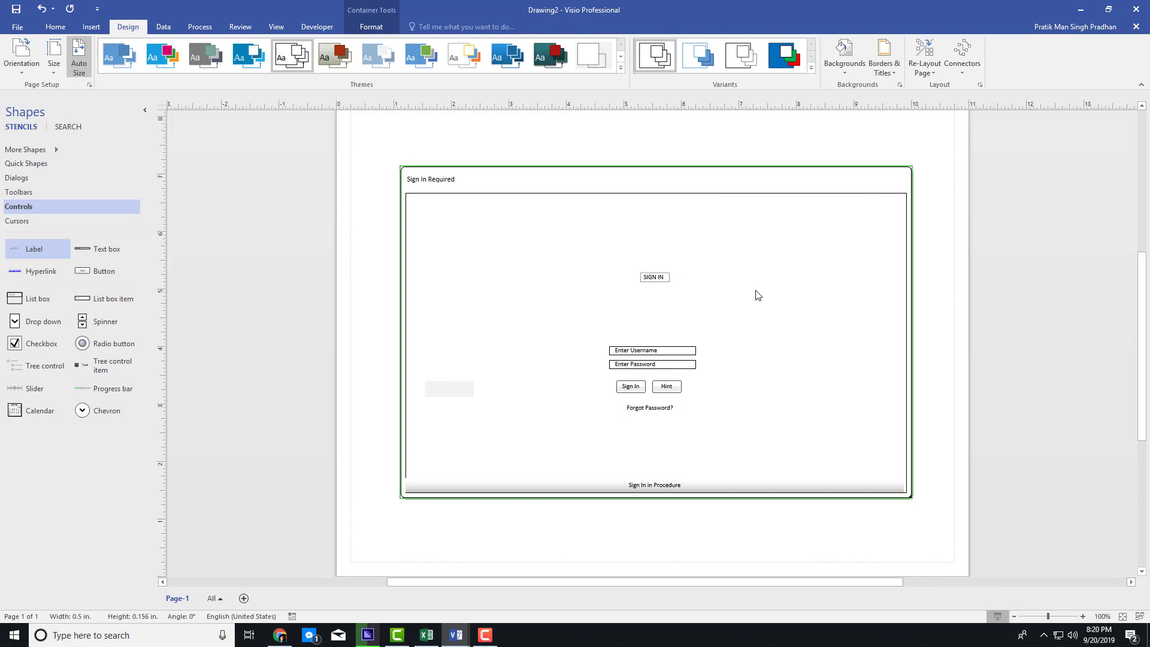
double_click(652, 279)
key(ctrl+b)
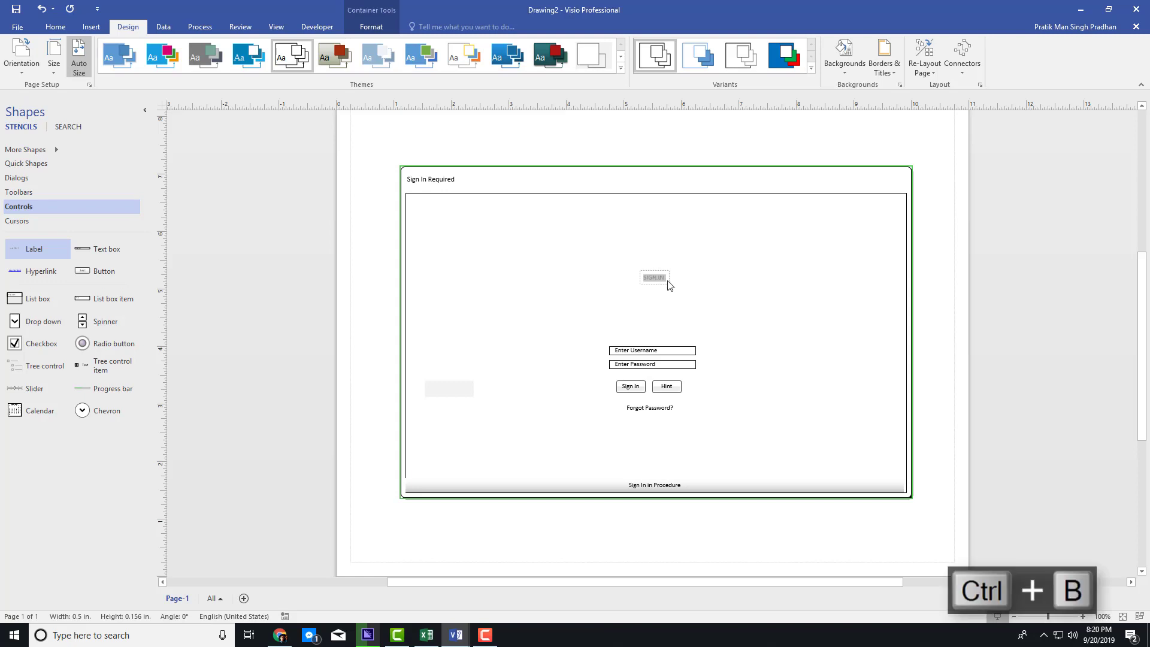
scroll(657, 282, up, 1)
drag(655, 316, 651, 366)
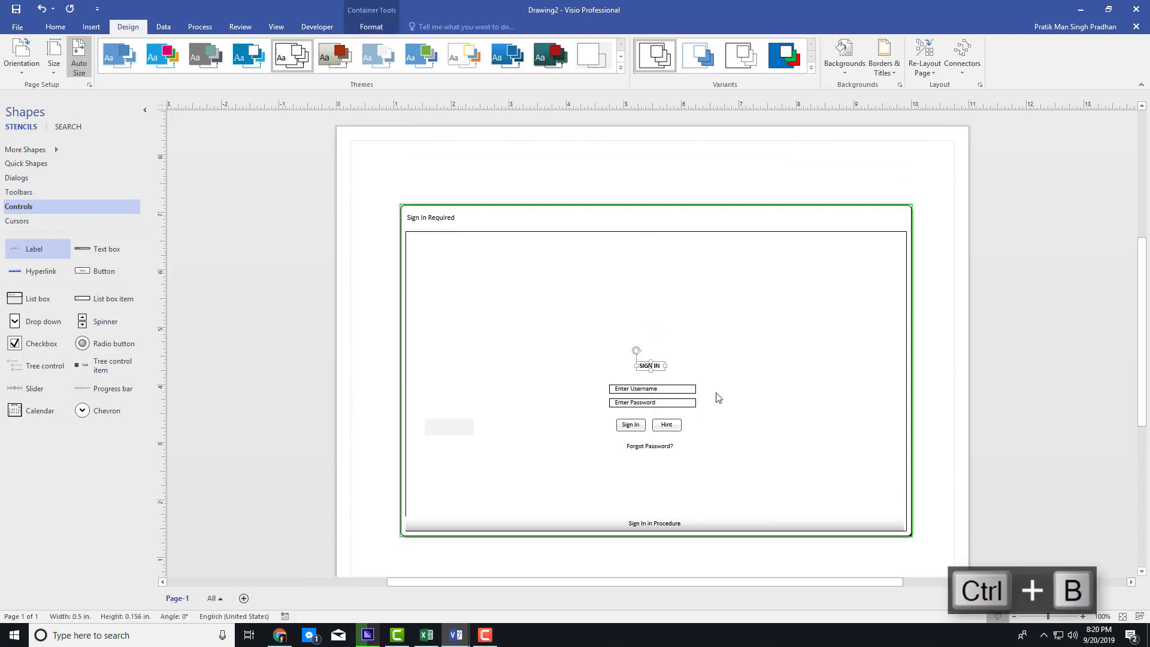
click(735, 304)
Shorten the dialog container to 3.875 in tall and move the whole dialog higher on the page.
click(648, 206)
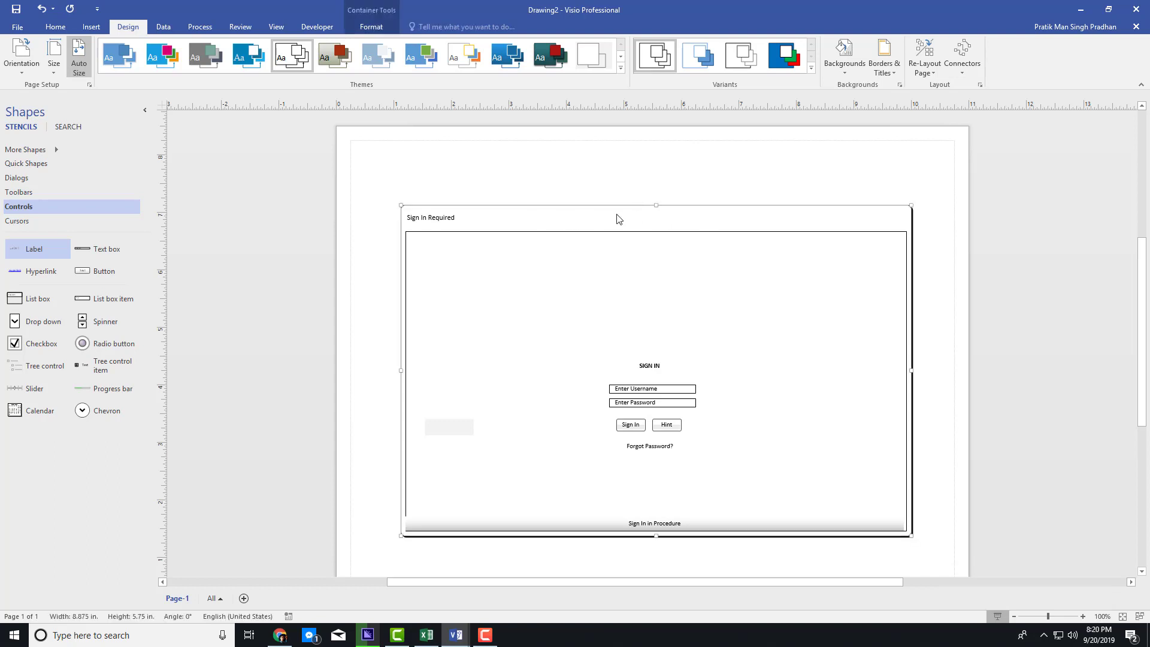
drag(654, 205, 656, 312)
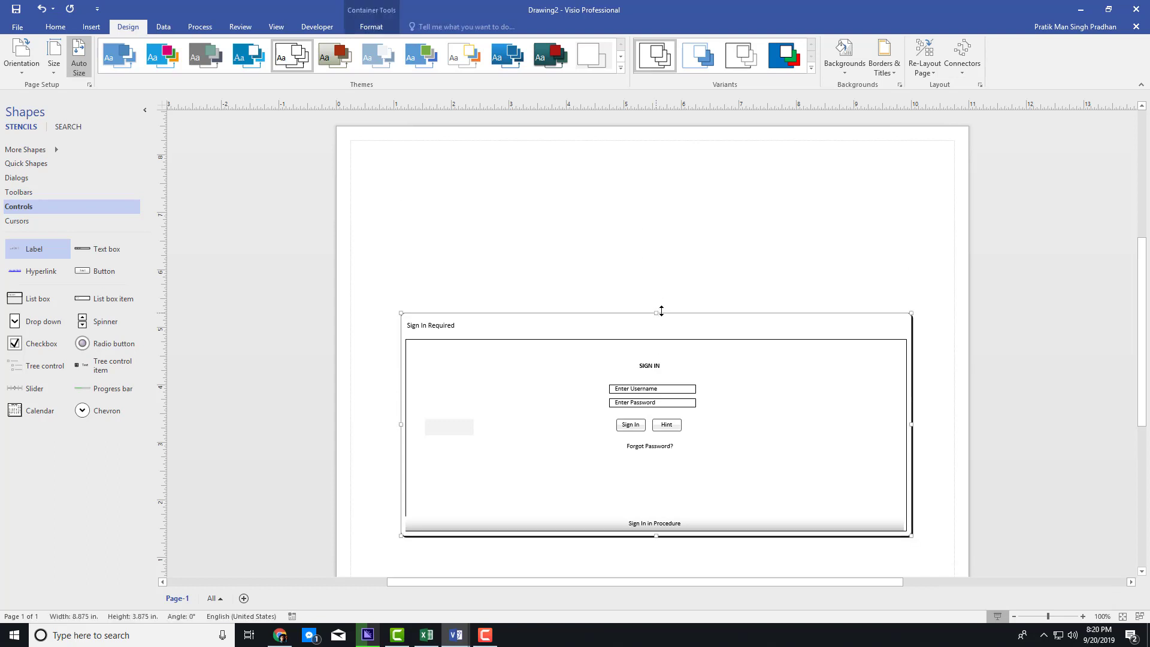
drag(956, 548, 273, 284)
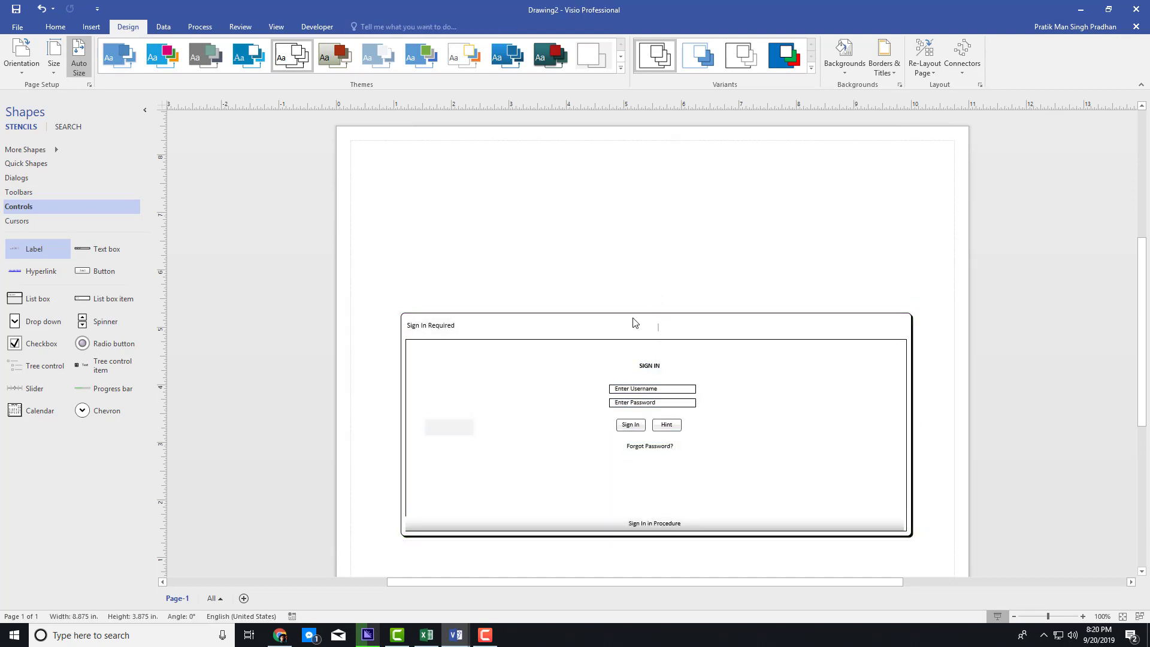
scroll(581, 372, down, 1)
drag(470, 300, 473, 225)
Delete the small grey rectangle at the left of the dialog.
click(496, 495)
click(460, 334)
key(Delete)
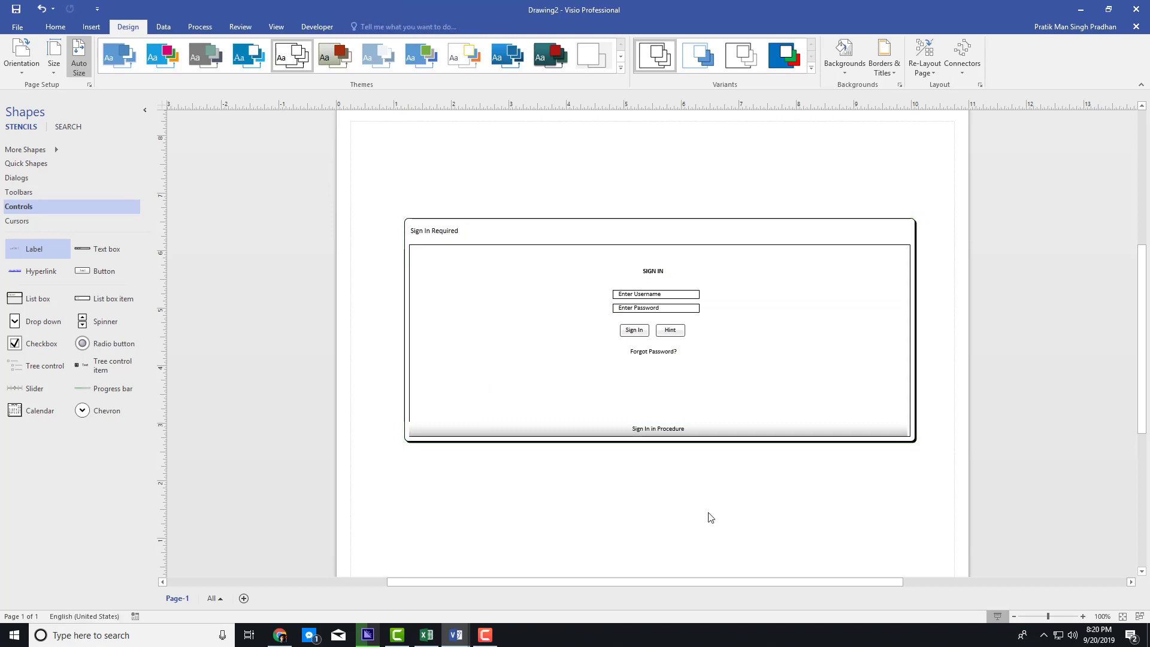
Preview the blue, grey and blue serif themes, then apply the dark teal theme to the wireframe.
click(163, 60)
click(205, 56)
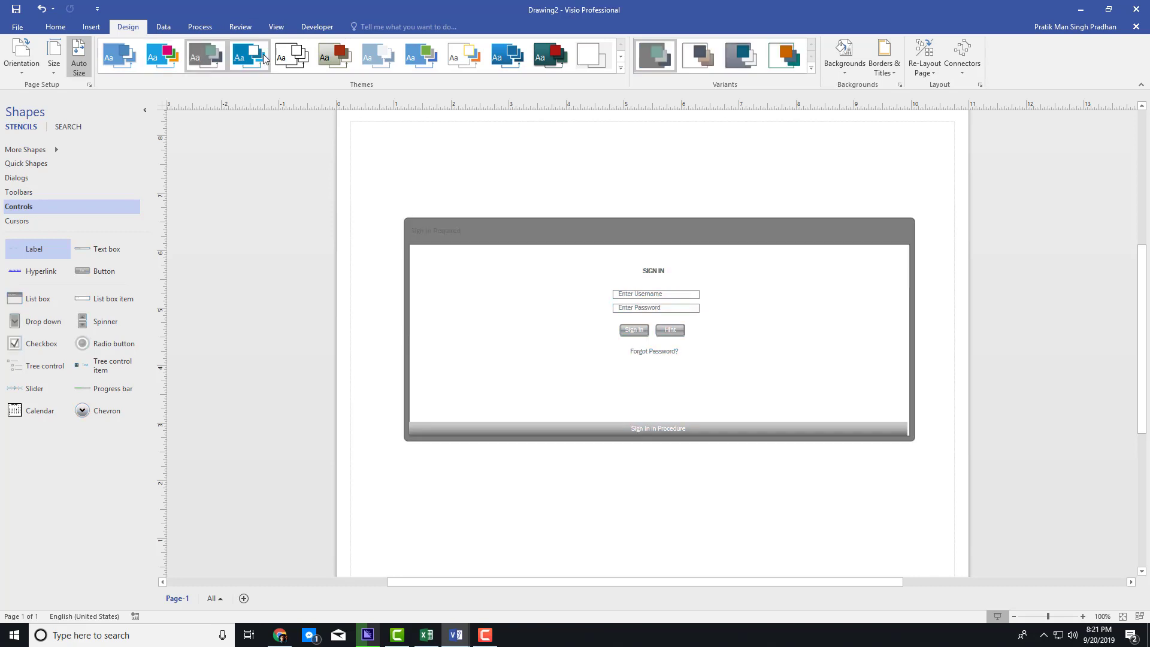
click(265, 56)
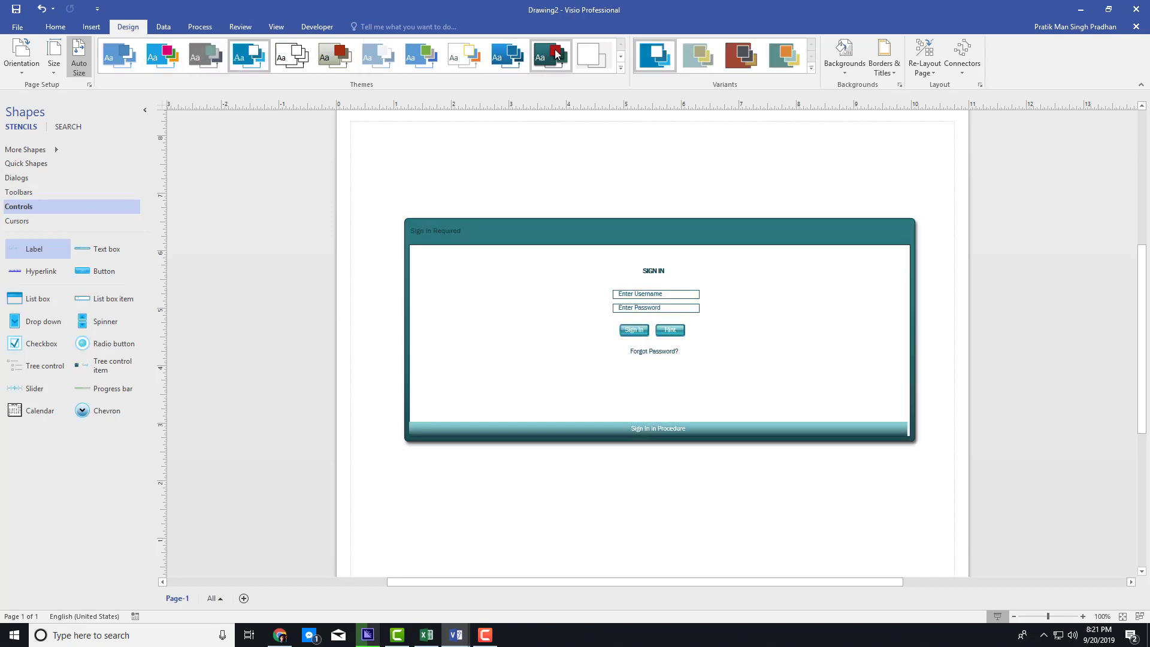
click(563, 69)
scroll(760, 515, down, 4)
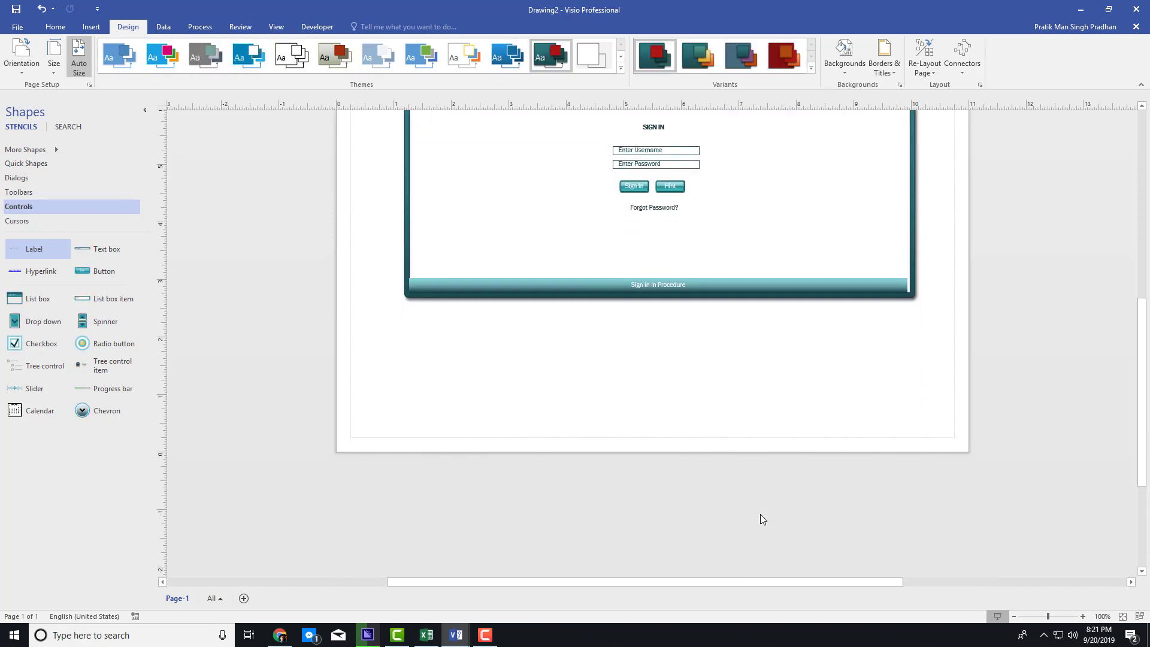
scroll(759, 513, up, 2)
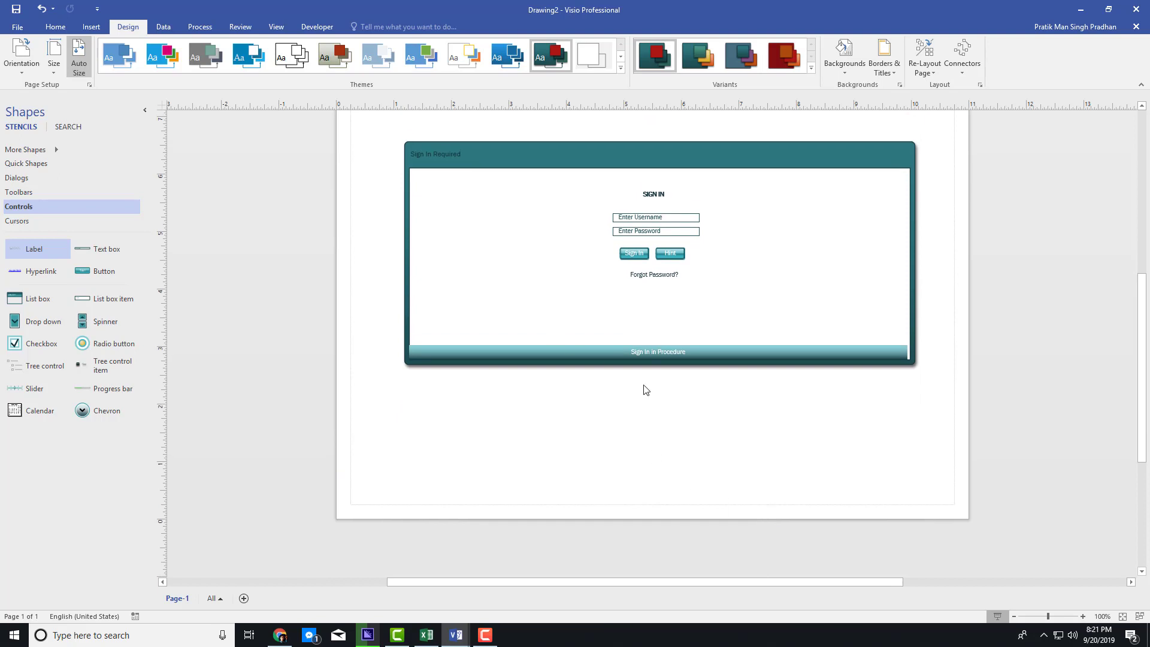
click(866, 358)
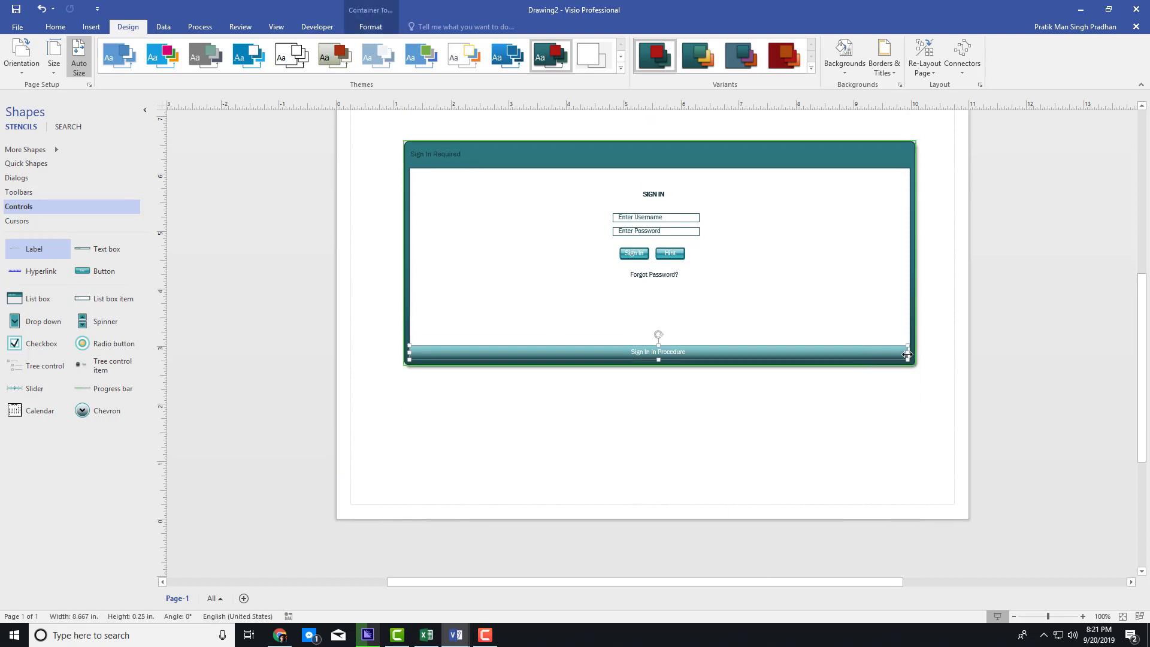
click(913, 422)
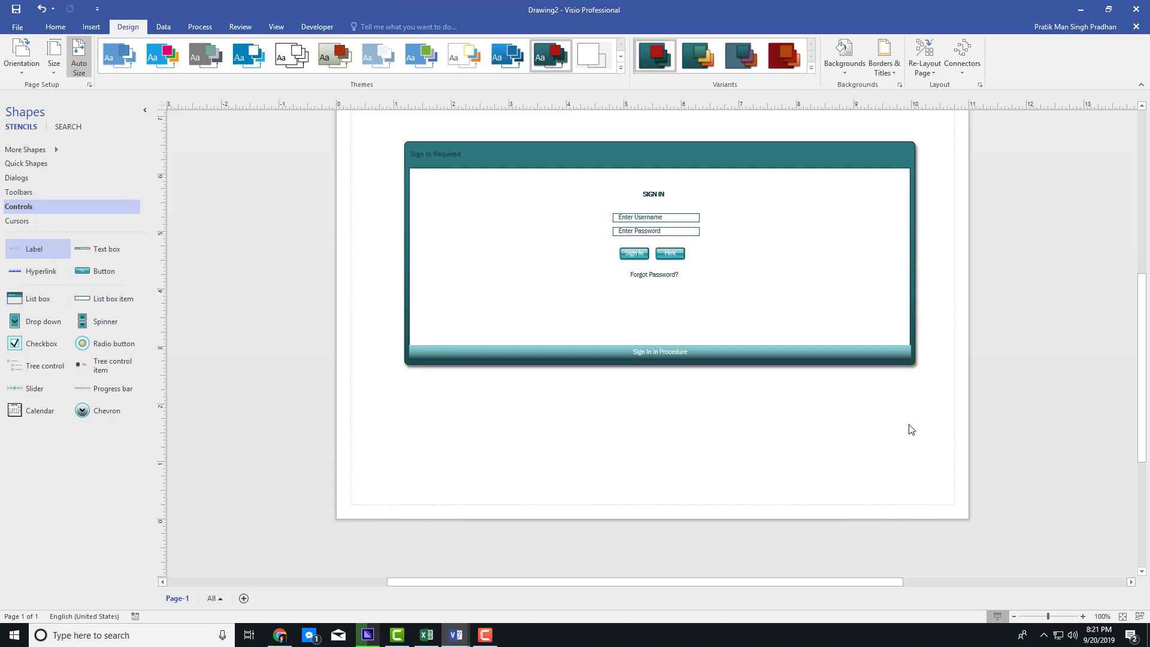